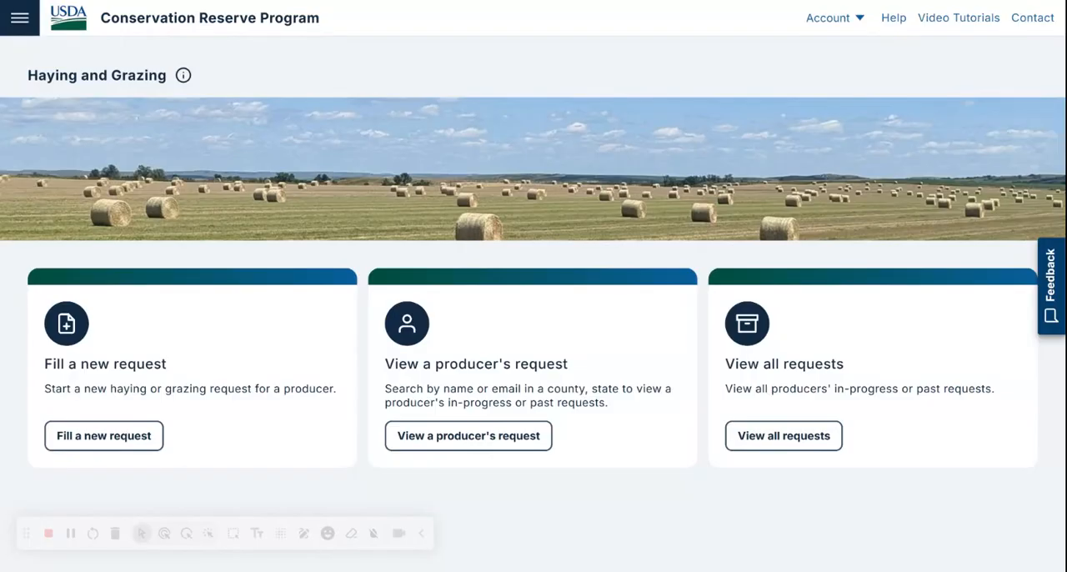
Step: Start a new haying or grazing request and fill in the producer's name and e-mail address
{"action": "left_click", "coordinate": [100, 441]}
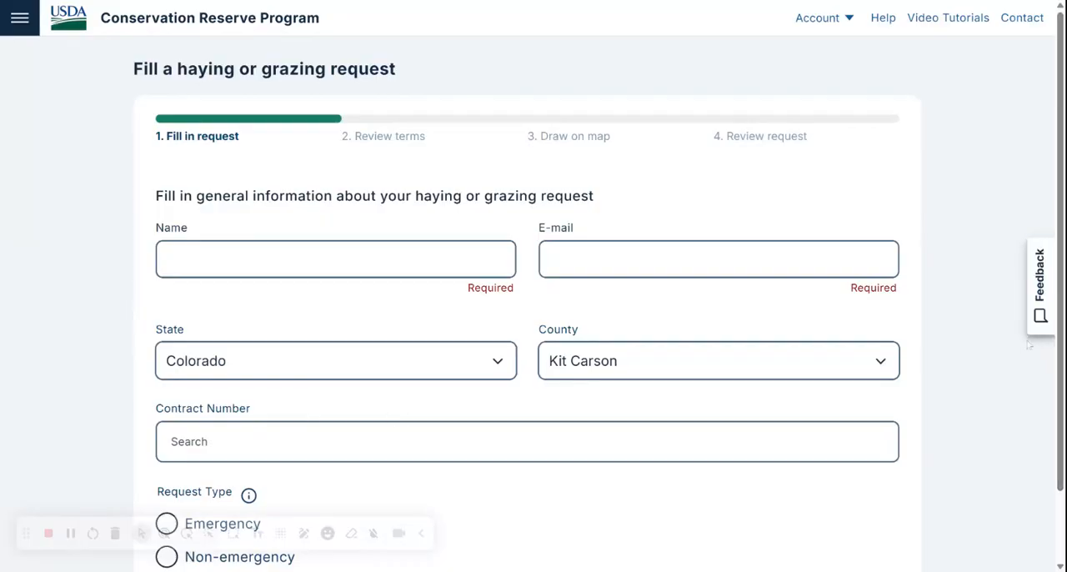
{"action": "scroll", "coordinate": [533, 334], "scroll_direction": "down", "scroll_amount": 1}
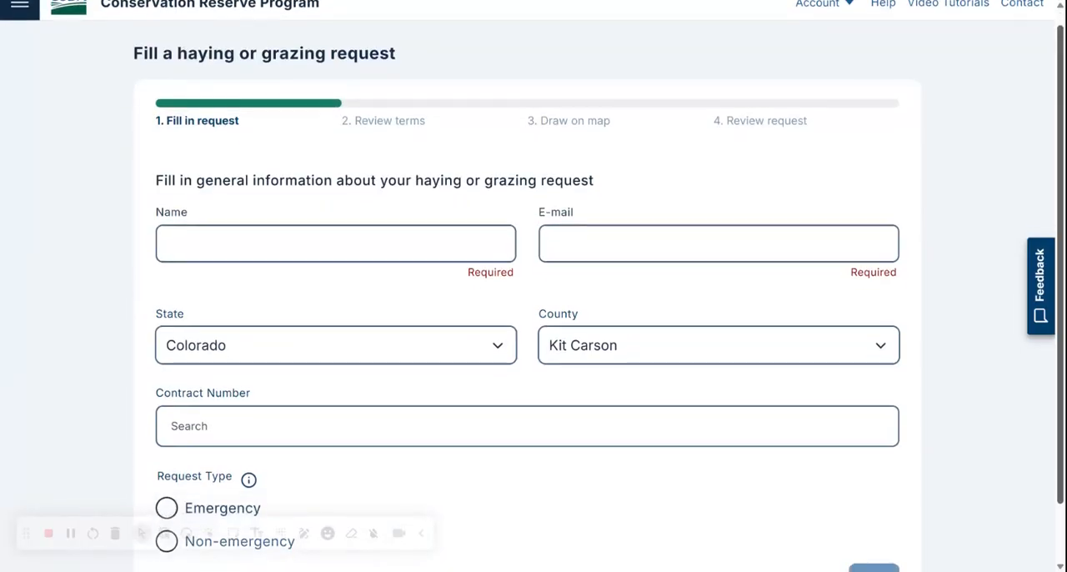
{"action": "scroll", "coordinate": [533, 333], "scroll_direction": "up", "scroll_amount": 1}
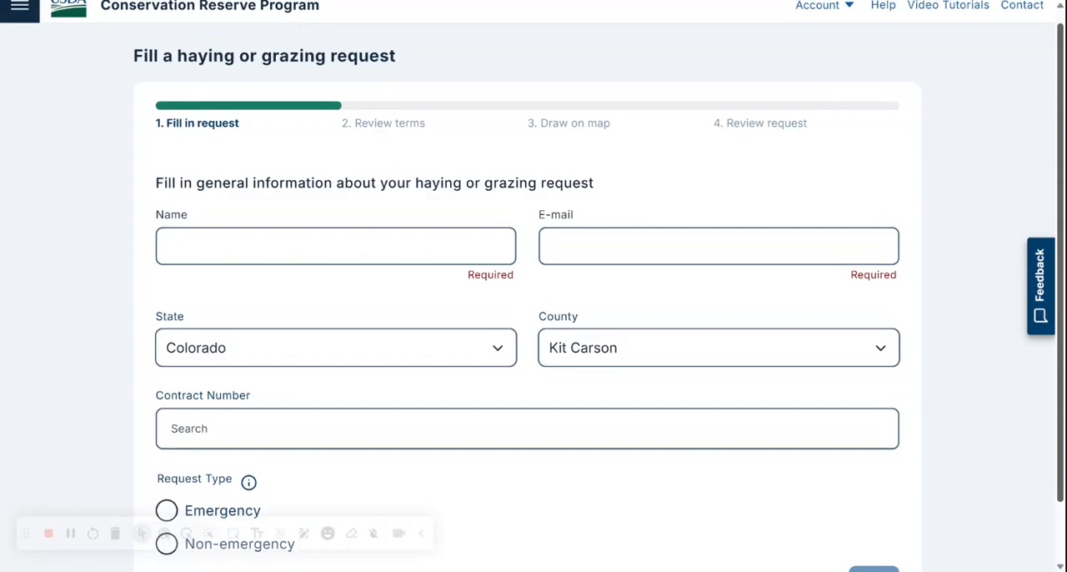
{"action": "left_click", "coordinate": [336, 246]}
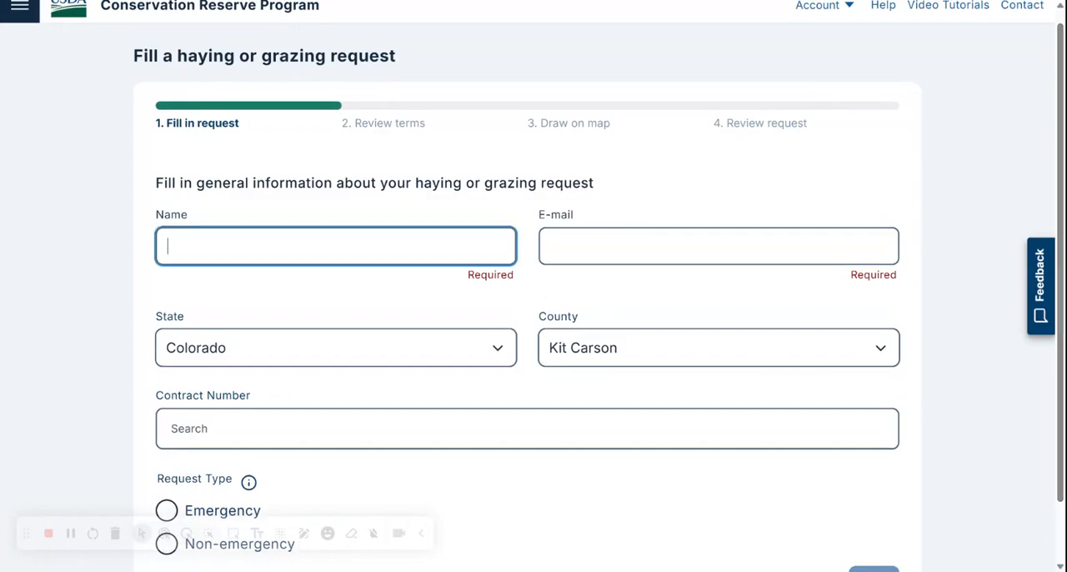
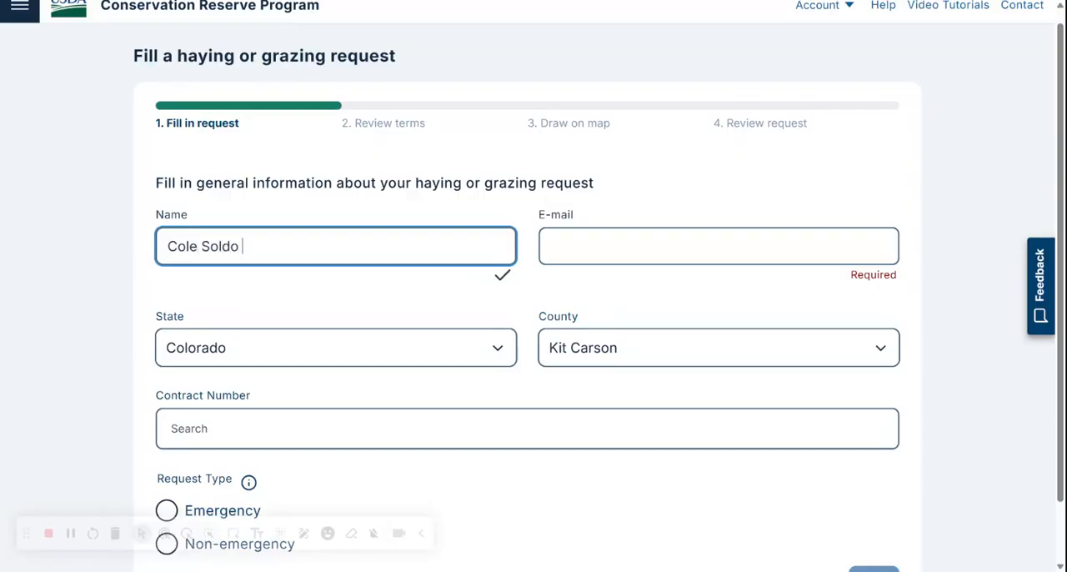
{"action": "key", "text": "Tab"}
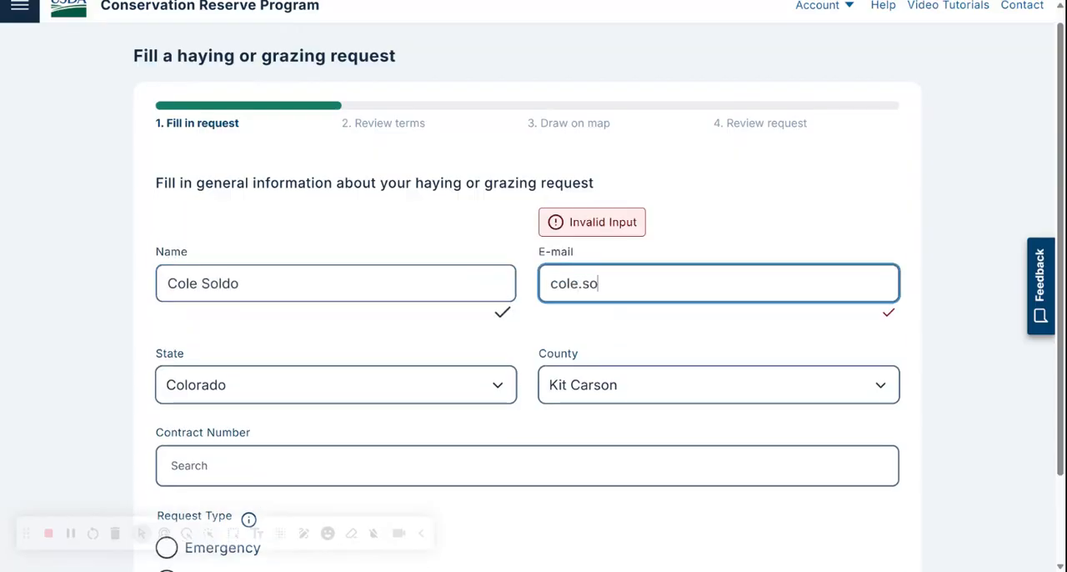
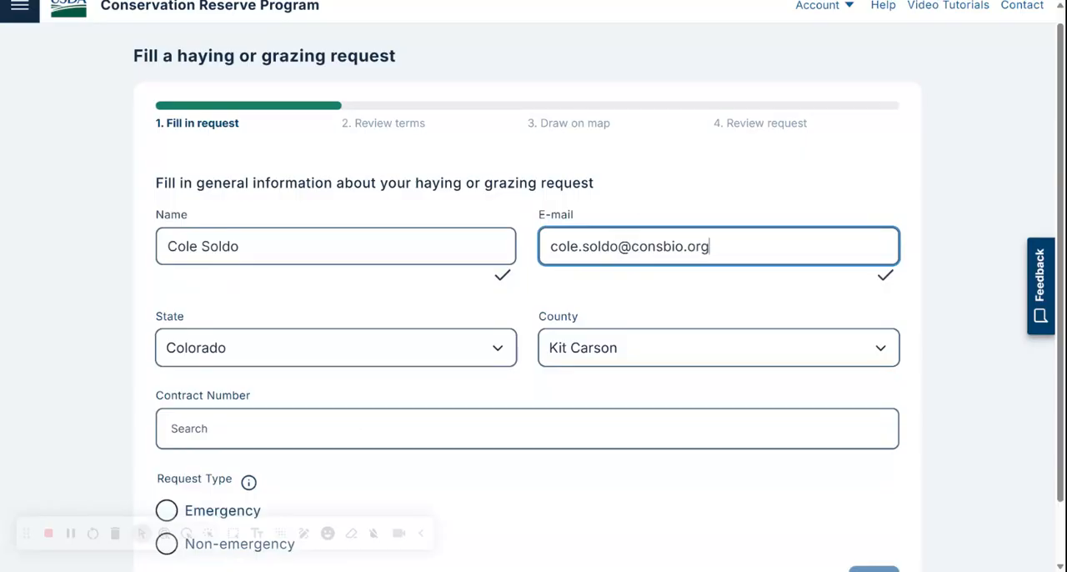
{"action": "key", "text": "Tab"}
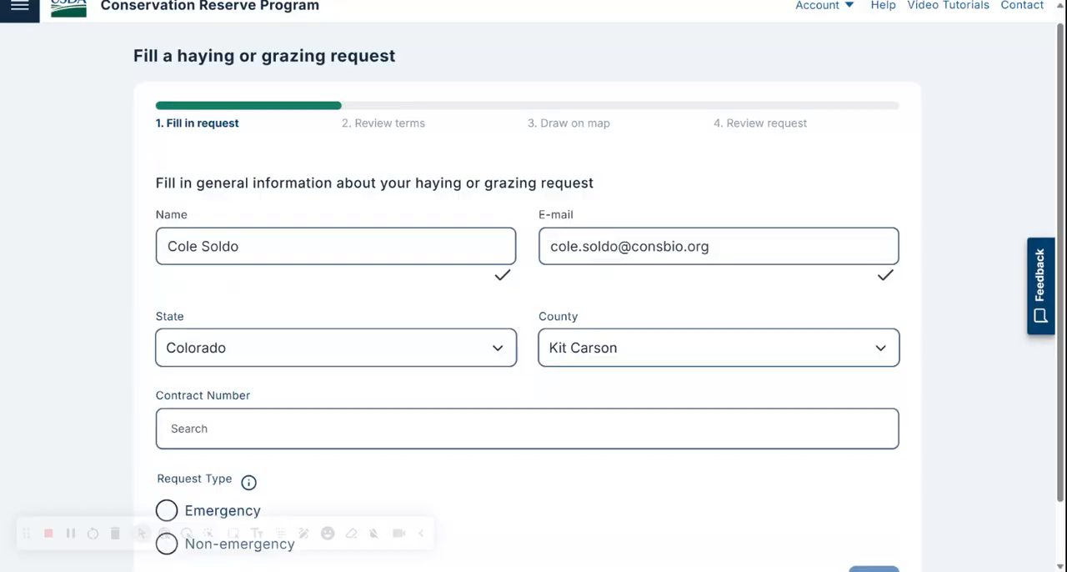
Step: Search for the producer's contract number and select the matching contract for the request
{"action": "left_click", "coordinate": [527, 428]}
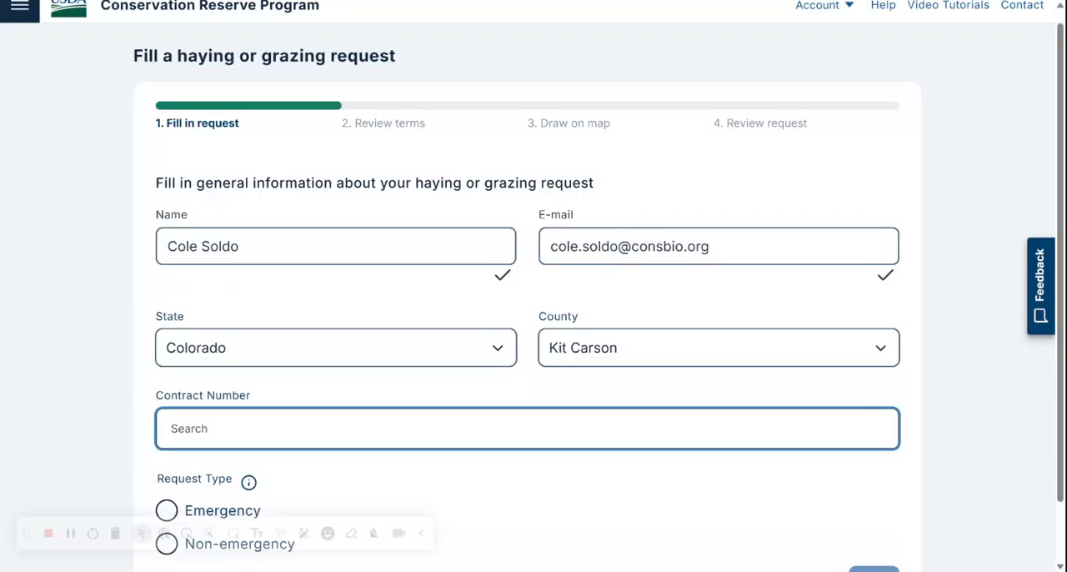
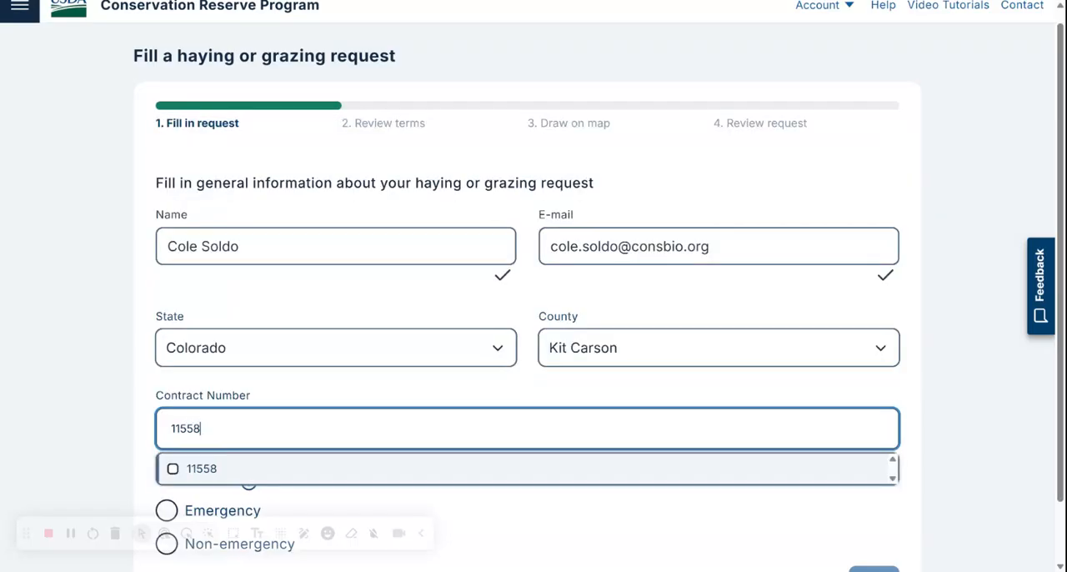
{"action": "left_click", "coordinate": [320, 472]}
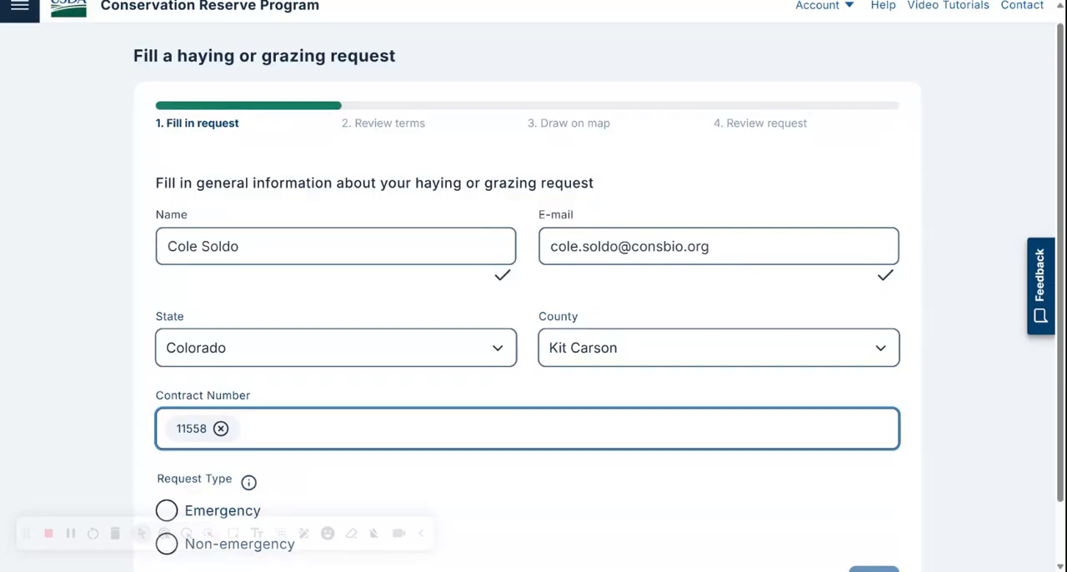
Step: Set the request type to Emergency and the activity to Haying, and proceed past the terms to the map drawing stage
{"action": "scroll", "coordinate": [526, 333], "scroll_direction": "down", "scroll_amount": 2}
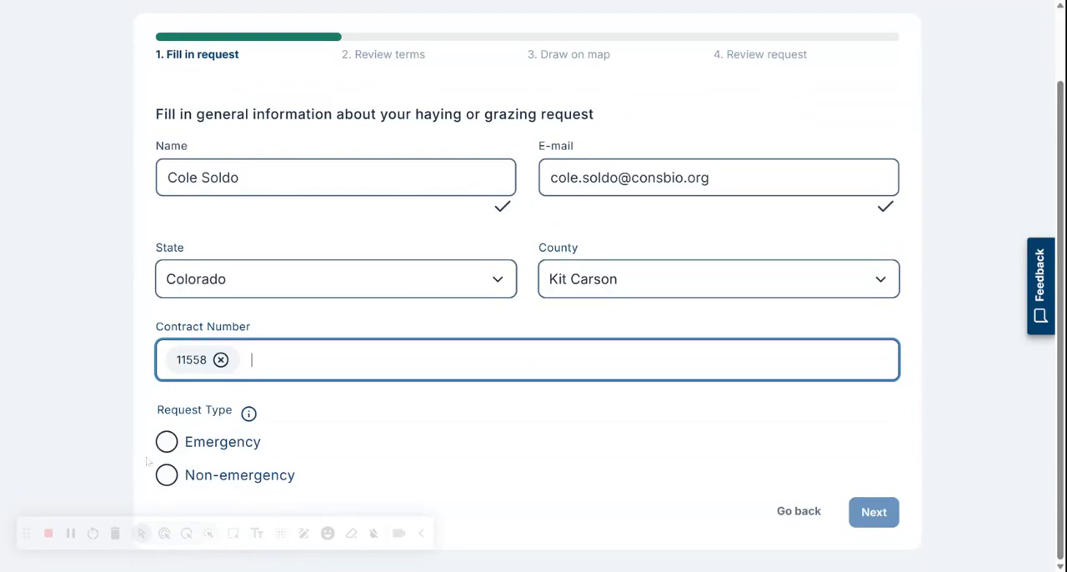
{"action": "left_click", "coordinate": [167, 443]}
{"action": "scroll", "coordinate": [534, 286], "scroll_direction": "down", "scroll_amount": 2}
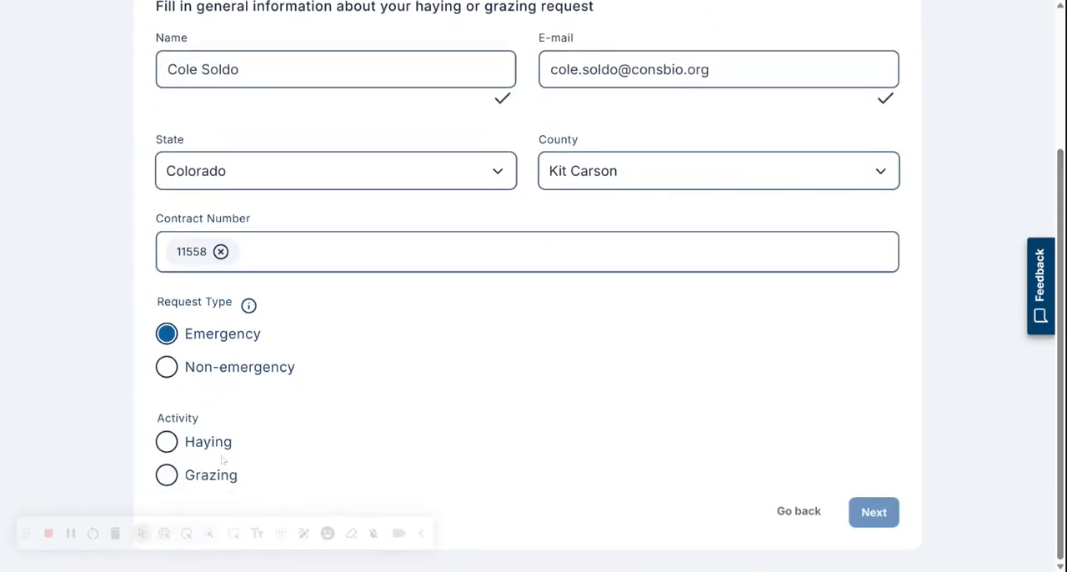
{"action": "left_click", "coordinate": [168, 443]}
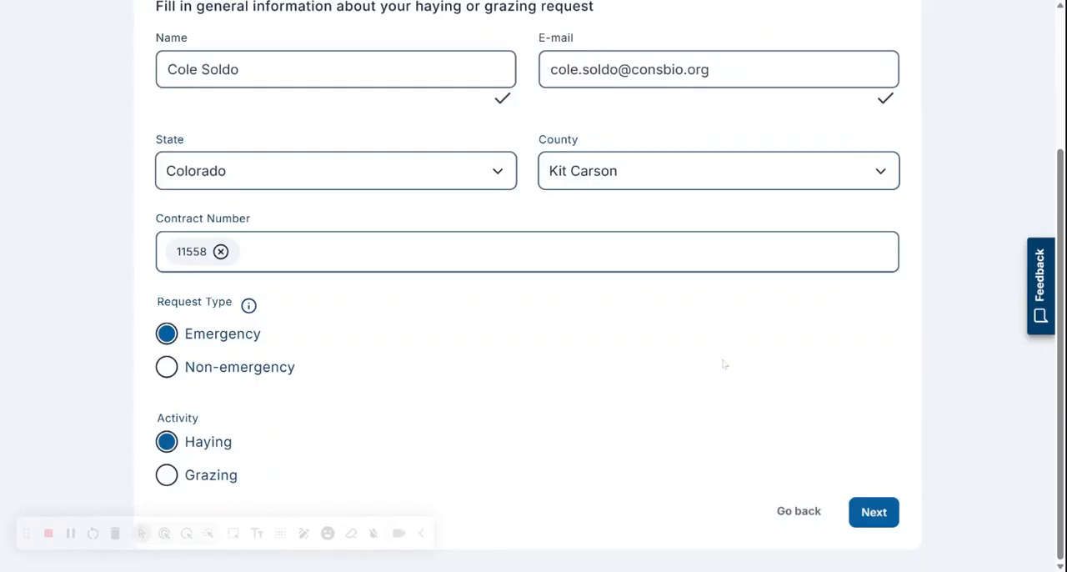
{"action": "left_click", "coordinate": [872, 513]}
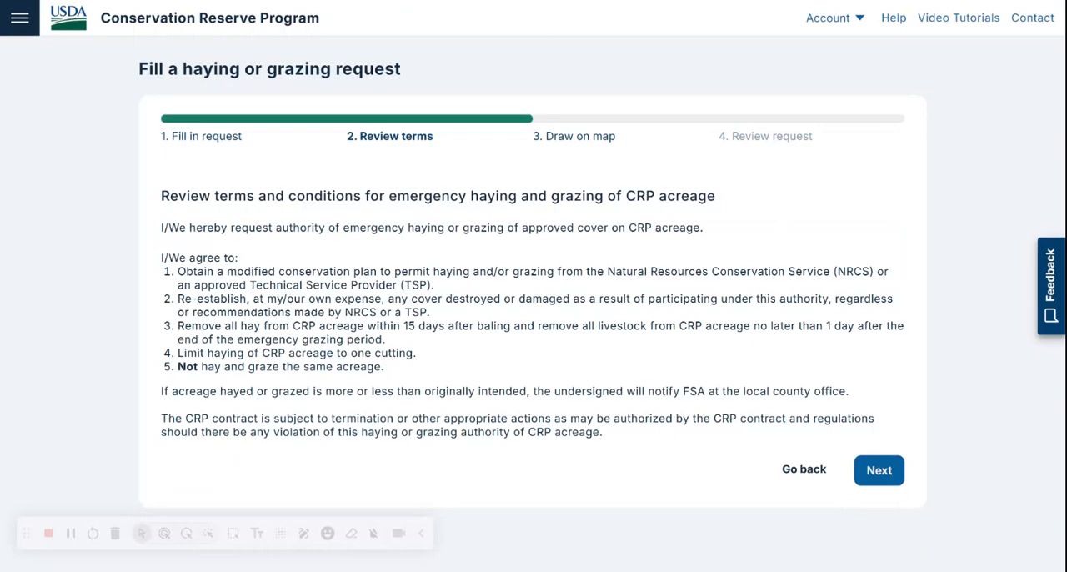
{"action": "left_click", "coordinate": [878, 468]}
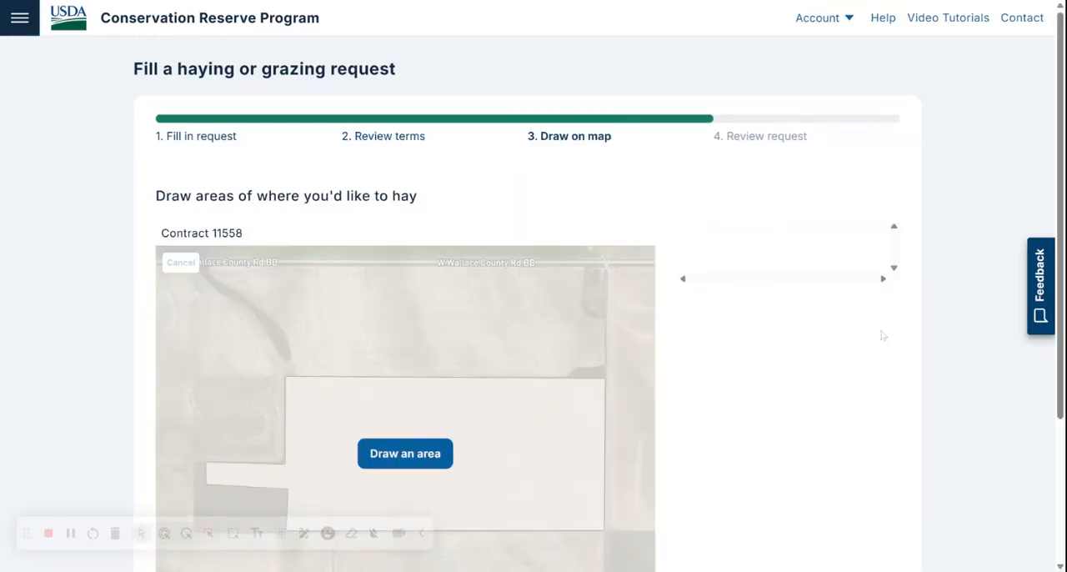
Step: Draw a rectangular haying area of about 58 acres over the eastern half of field 7 on the map
{"action": "left_click_drag", "start_coordinate": [1060, 167], "coordinate": [1060, 191]}
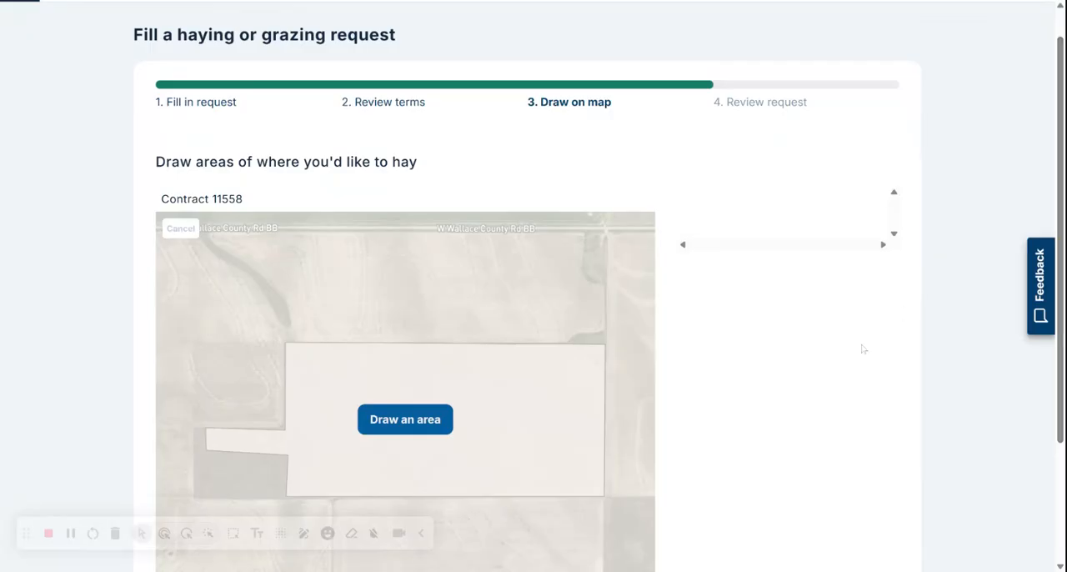
{"action": "left_click", "coordinate": [436, 418]}
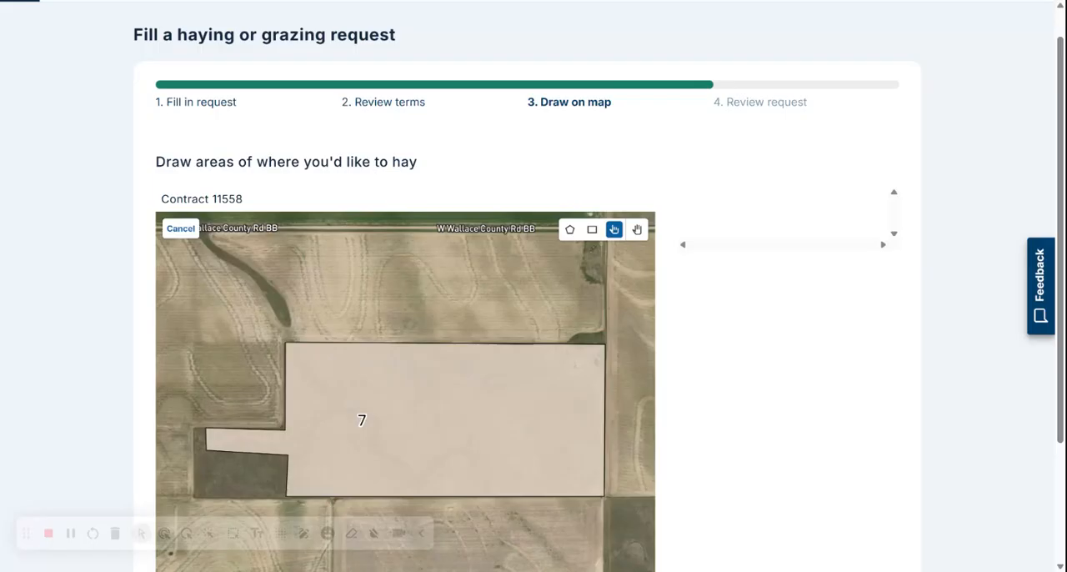
{"action": "left_click", "coordinate": [592, 230]}
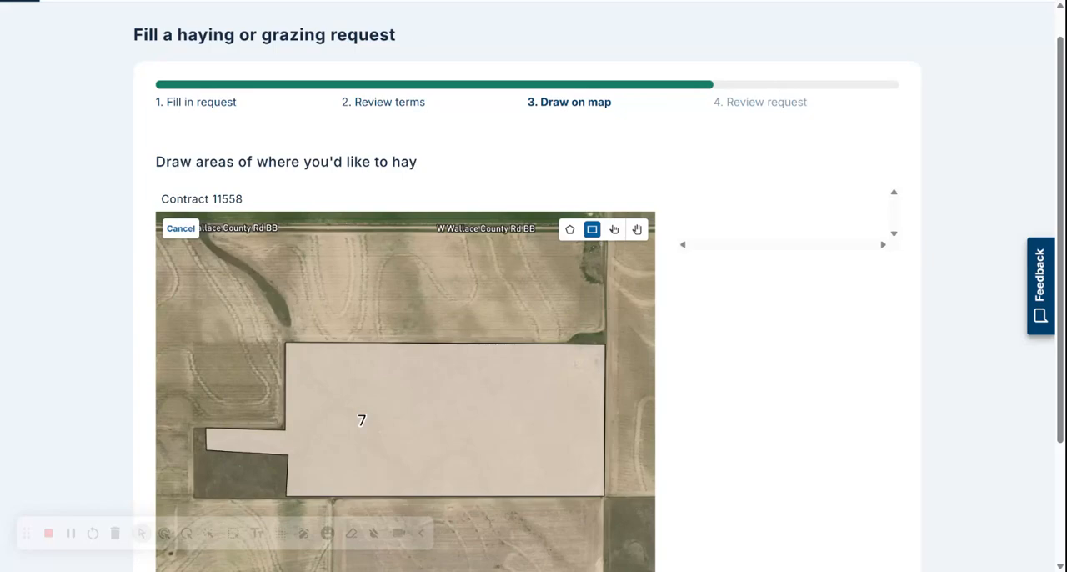
{"action": "left_click_drag", "start_coordinate": [433, 338], "coordinate": [617, 507]}
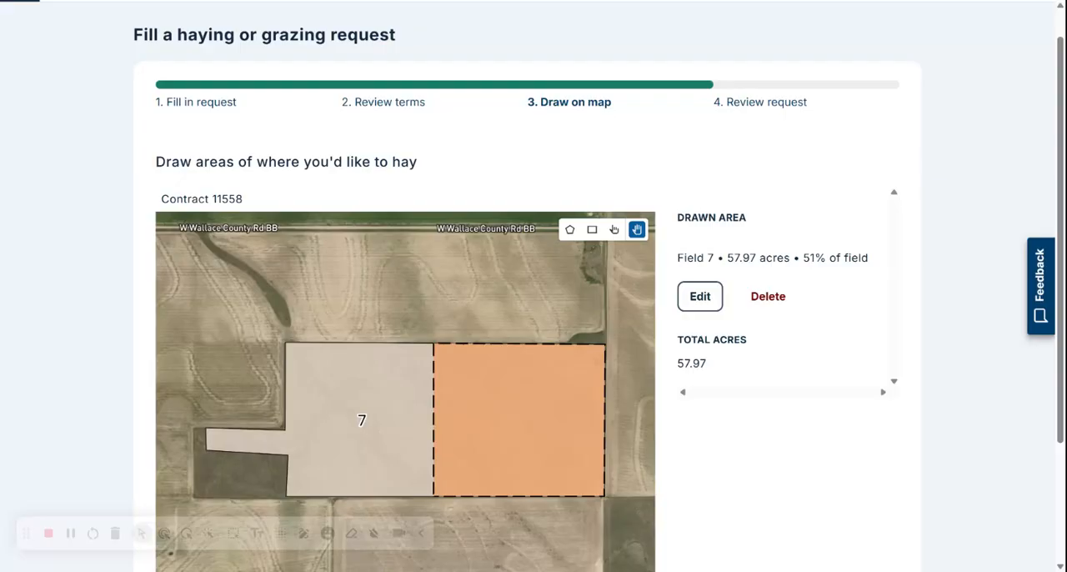
Step: Accept the drawn haying area and submit the request from the review stage
{"action": "scroll", "coordinate": [853, 350], "scroll_direction": "down", "scroll_amount": 1}
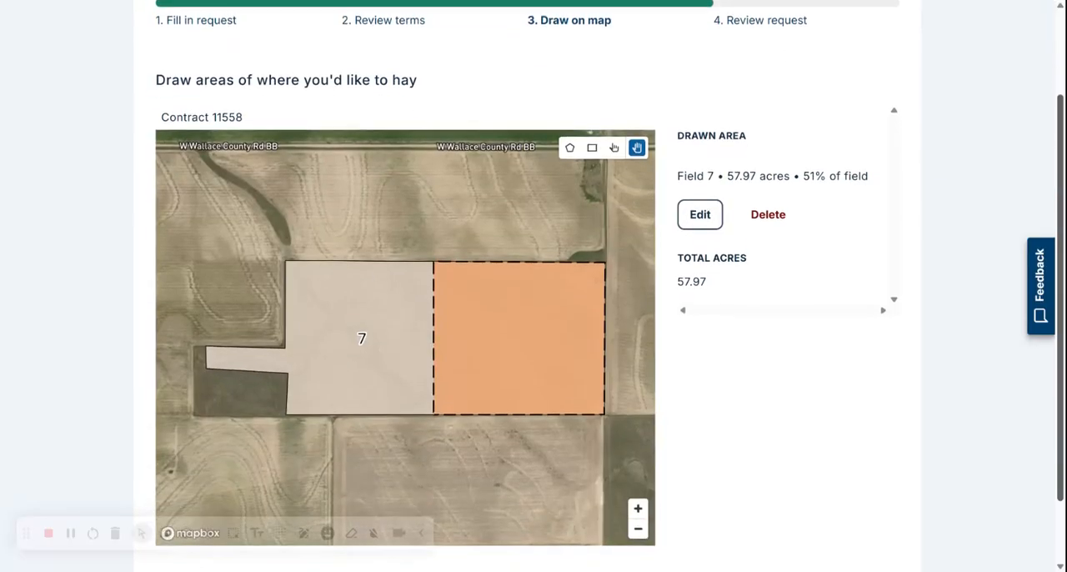
{"action": "scroll", "coordinate": [867, 428], "scroll_direction": "down", "scroll_amount": 1}
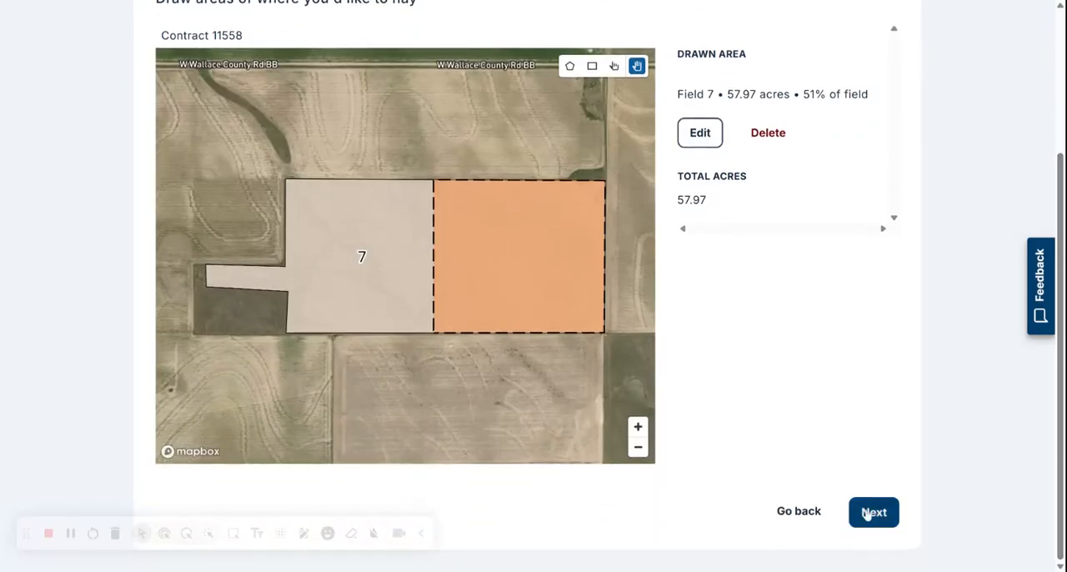
{"action": "left_click", "coordinate": [867, 516]}
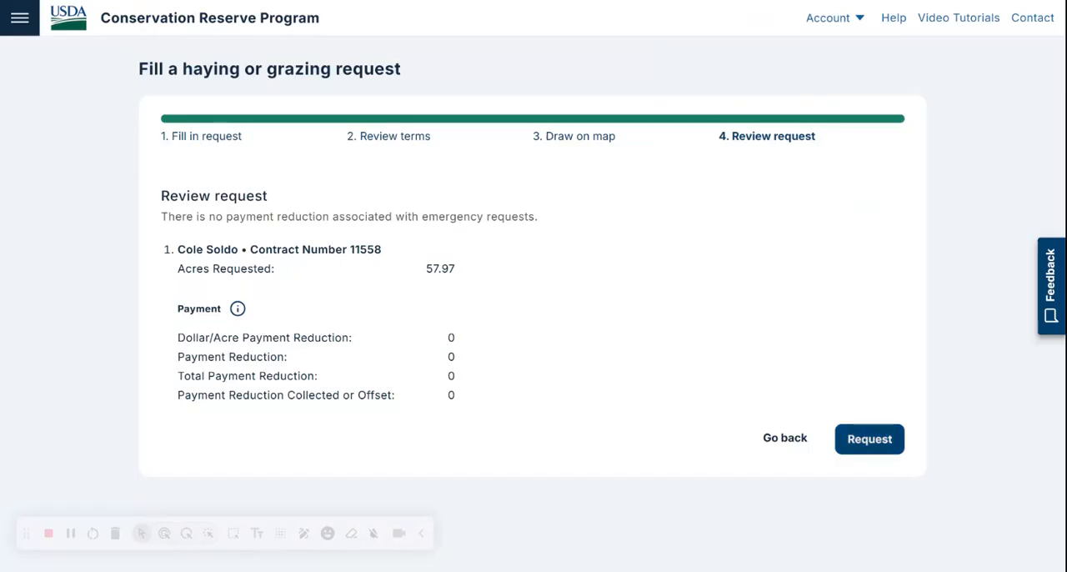
{"action": "left_click", "coordinate": [882, 442]}
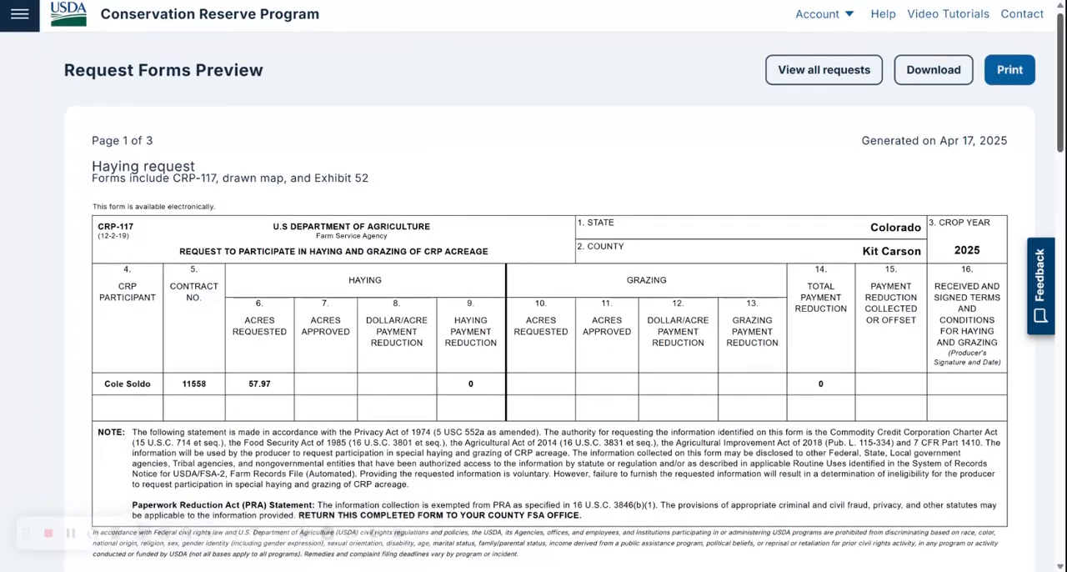
Step: Examine the generated request forms, including the CRP-117, the drawn map and the signature page
{"action": "scroll", "coordinate": [534, 286], "scroll_direction": "down", "scroll_amount": 7}
{"action": "scroll", "coordinate": [533, 286], "scroll_direction": "down", "scroll_amount": 2}
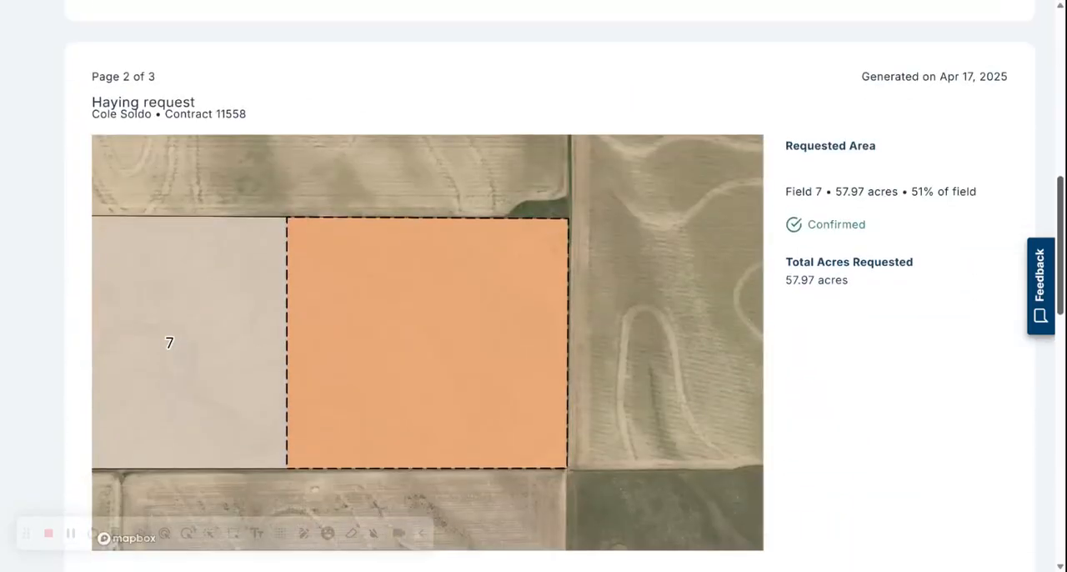
{"action": "scroll", "coordinate": [534, 286], "scroll_direction": "down", "scroll_amount": 1}
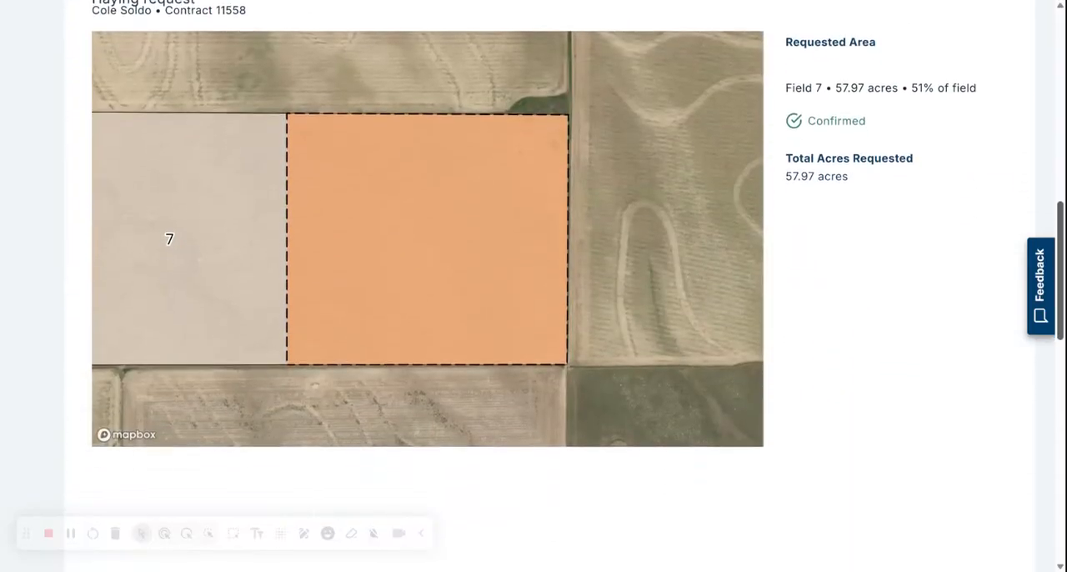
{"action": "scroll", "coordinate": [550, 284], "scroll_direction": "down", "scroll_amount": 8}
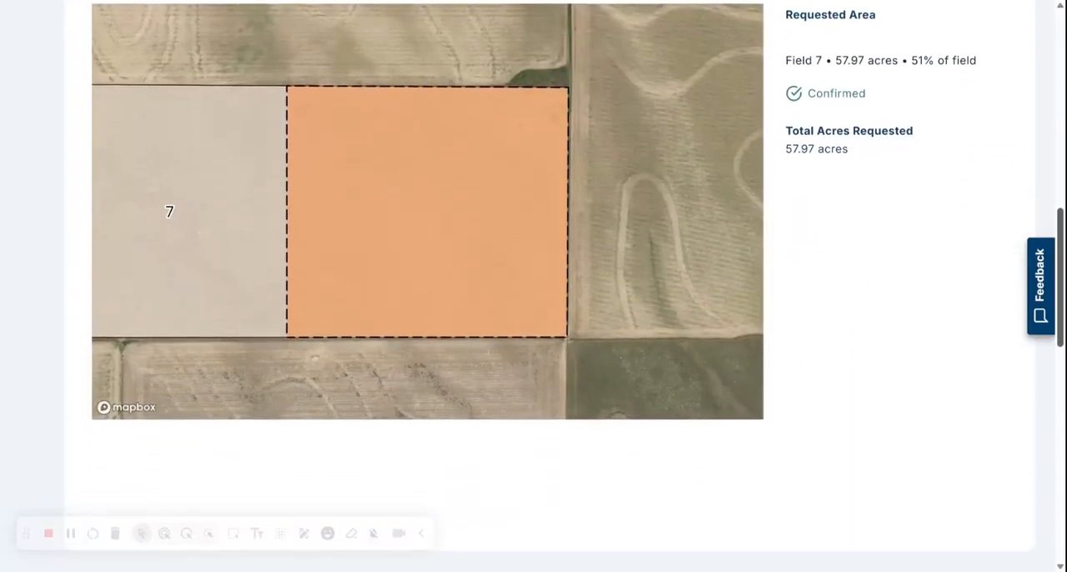
{"action": "scroll", "coordinate": [550, 284], "scroll_direction": "down", "scroll_amount": 3}
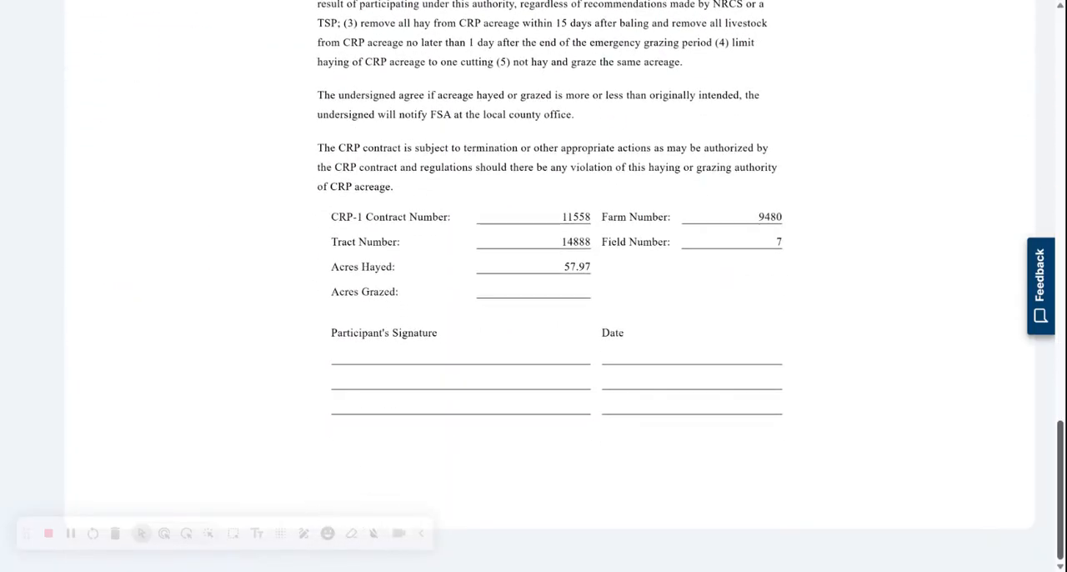
{"action": "scroll", "coordinate": [550, 284], "scroll_direction": "up", "scroll_amount": 20}
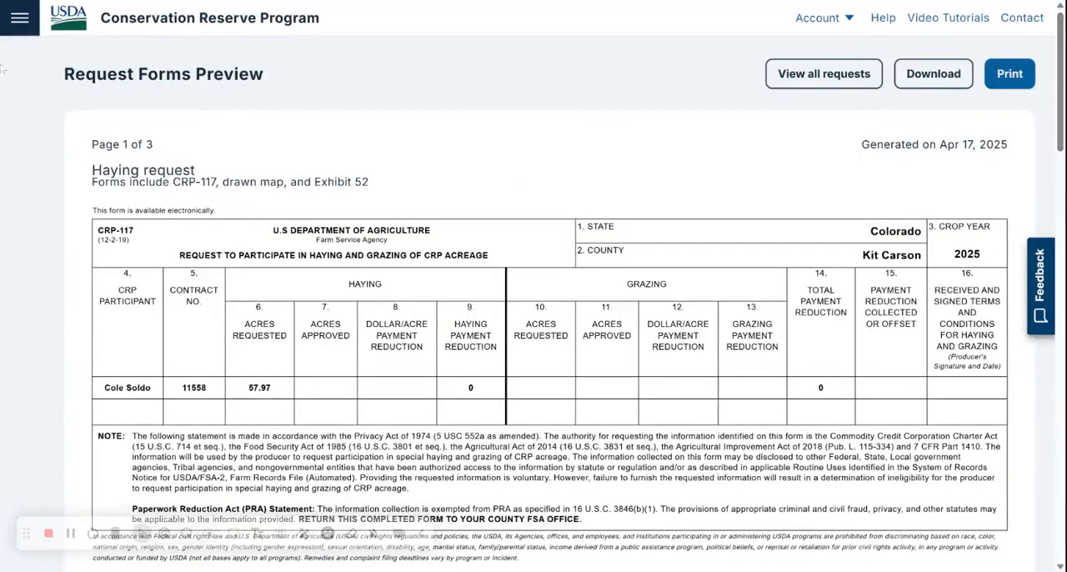
Step: Go to the Haying and Grazing section and start filling a new request for a producer
{"action": "left_click", "coordinate": [17, 24]}
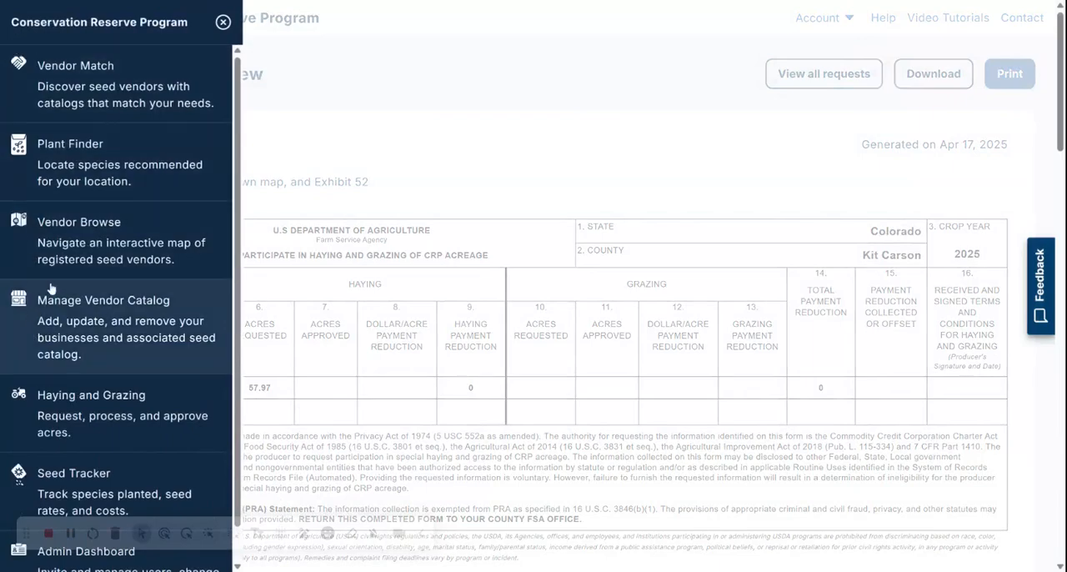
{"action": "left_click", "coordinate": [80, 407]}
{"action": "left_click", "coordinate": [105, 437]}
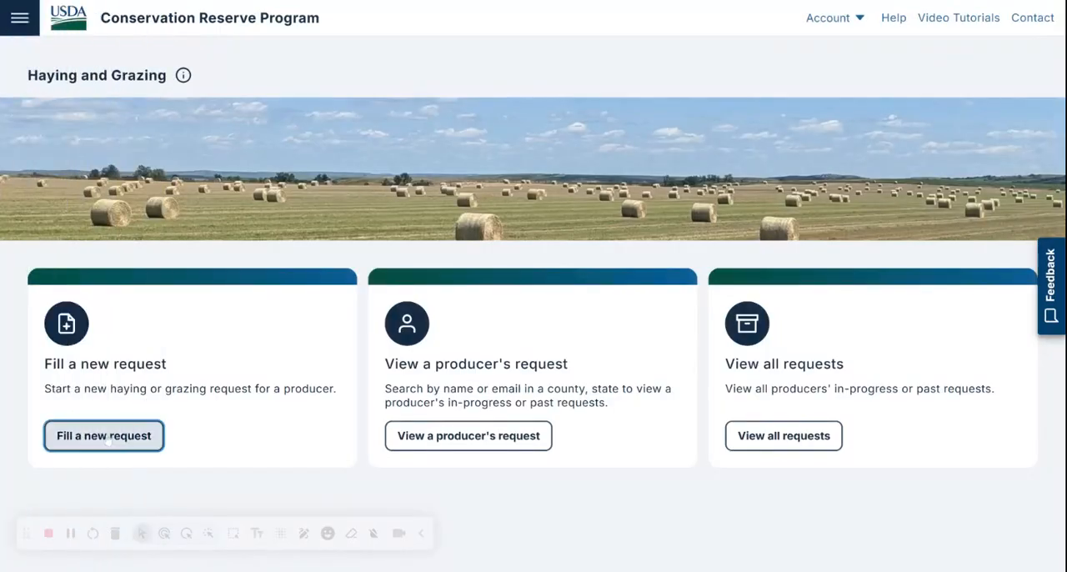
Step: Enter the producer's full name and e-mail address in the request's general information
{"action": "left_click", "coordinate": [250, 259]}
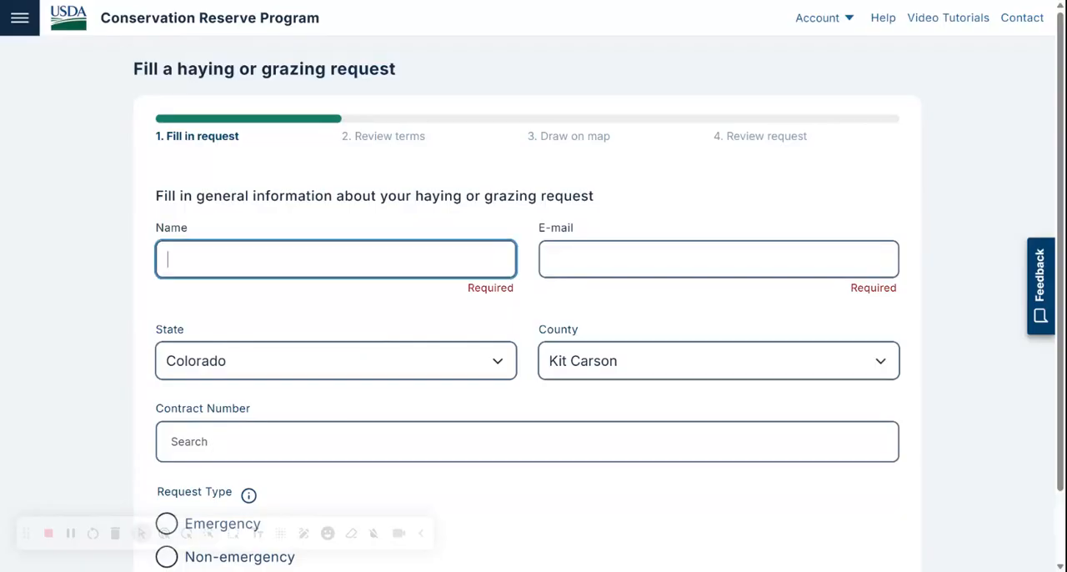
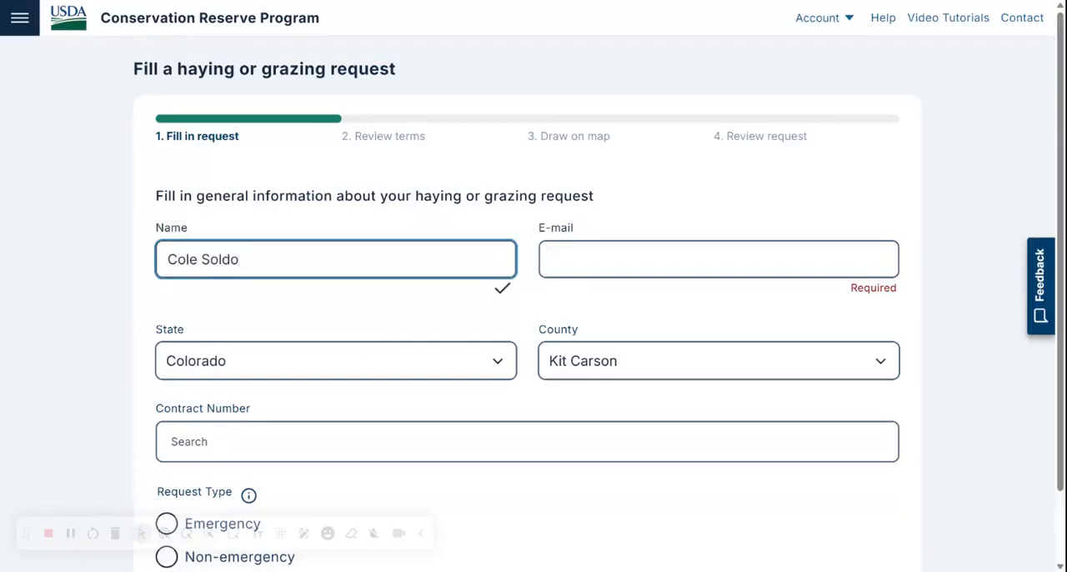
{"action": "left_click", "coordinate": [619, 257]}
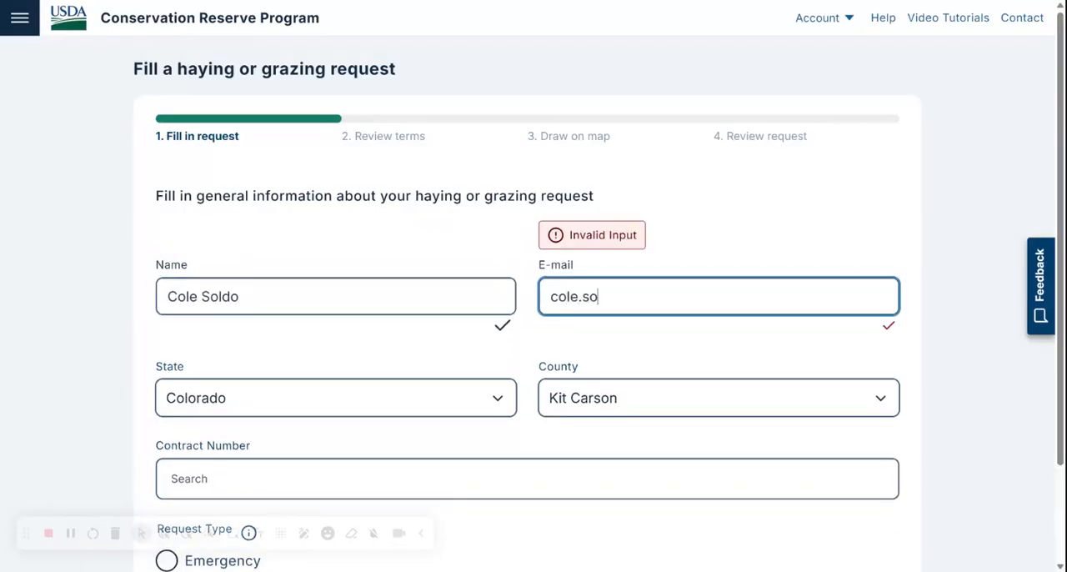
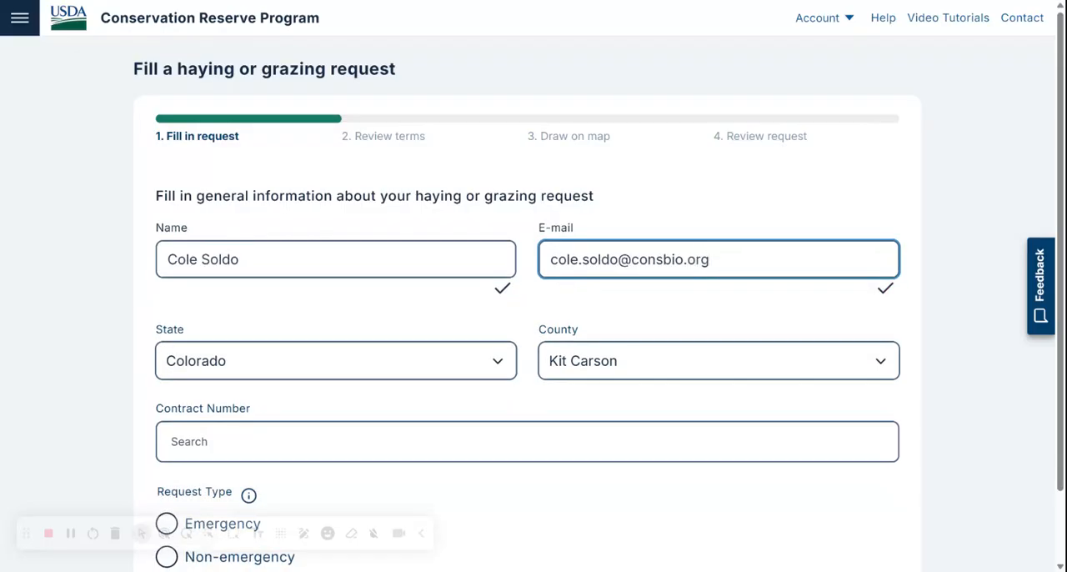
Step: Search for the producer's contract number and add the matching contract to the request
{"action": "left_click_drag", "start_coordinate": [1060, 202], "coordinate": [1061, 271]}
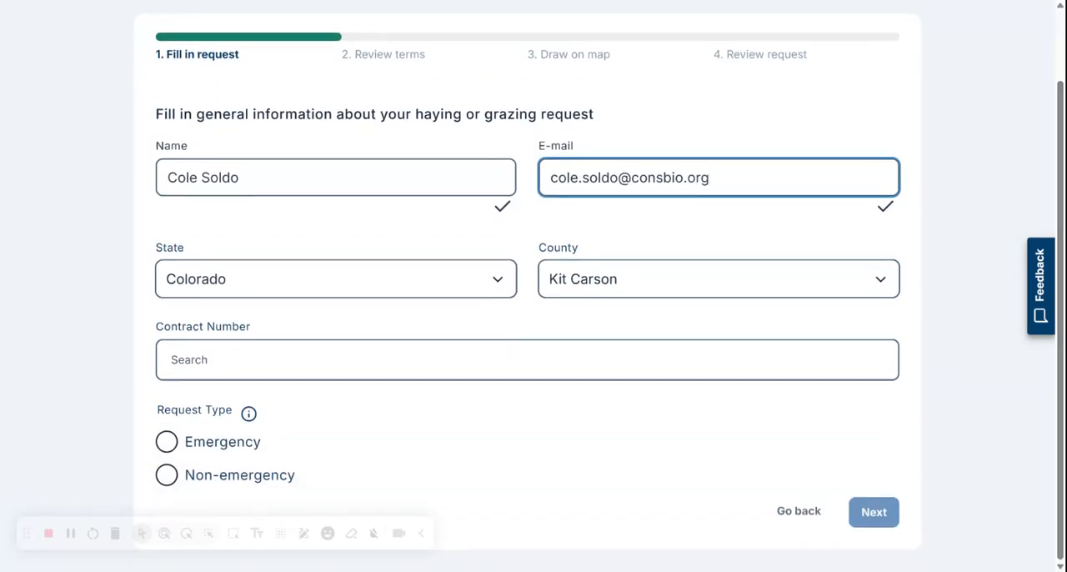
{"action": "left_click", "coordinate": [526, 359]}
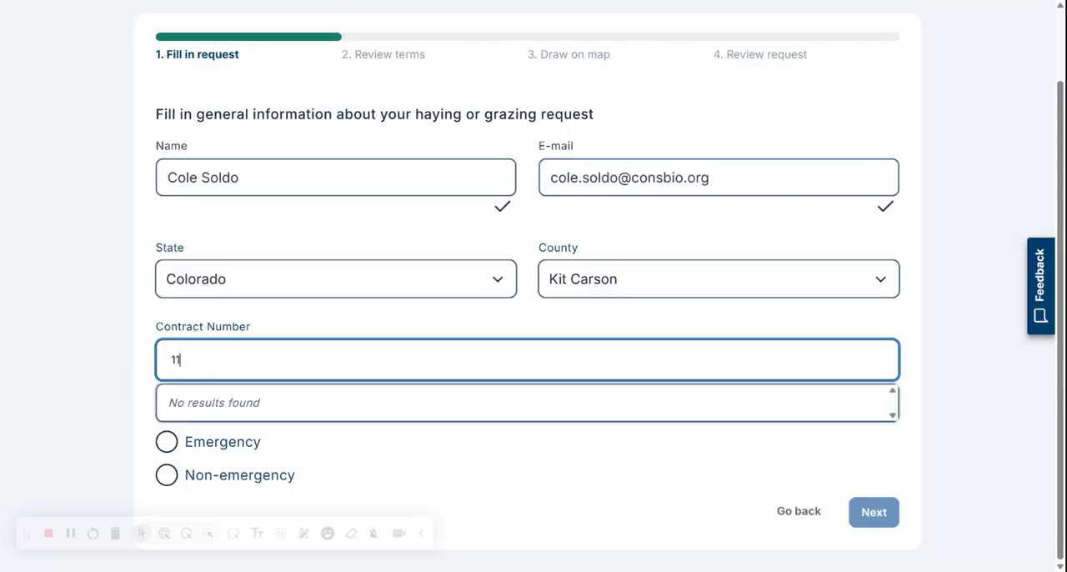
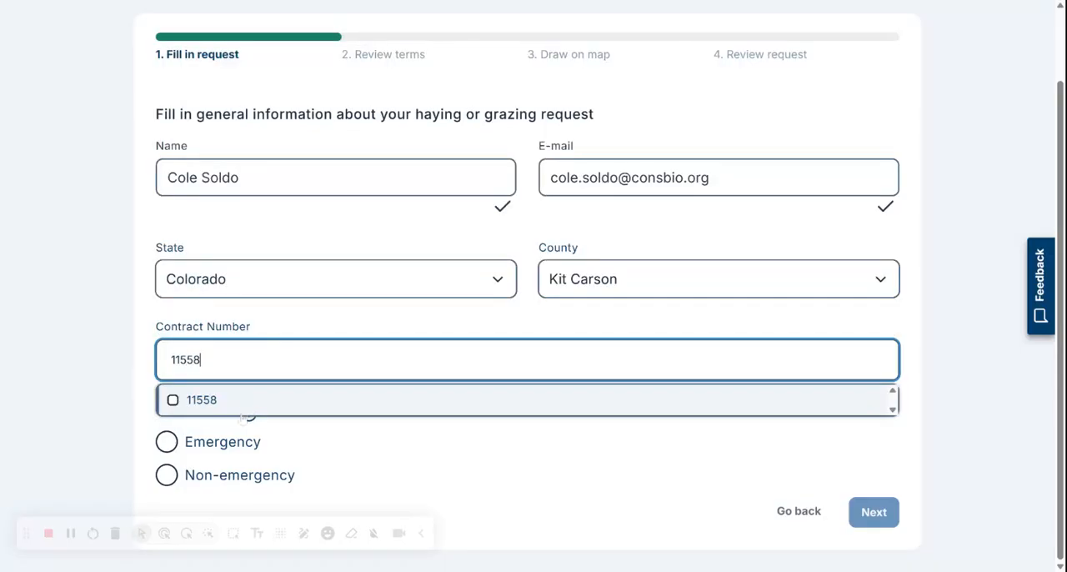
{"action": "left_click", "coordinate": [245, 400]}
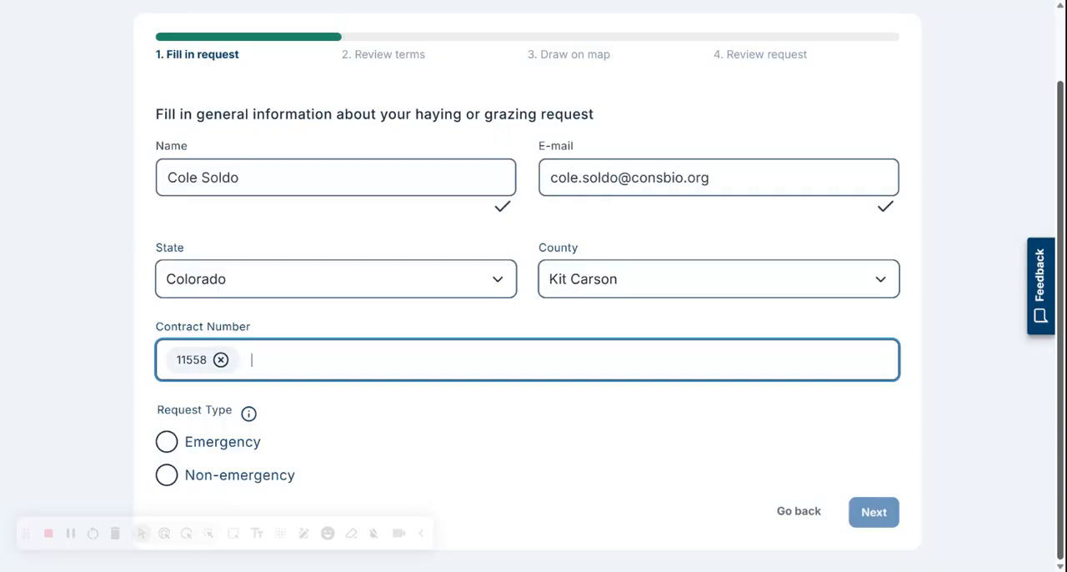
Step: Set the request to Non-emergency Grazing with the type Grazing outside primary nesting season, and proceed to the terms
{"action": "left_click", "coordinate": [166, 477]}
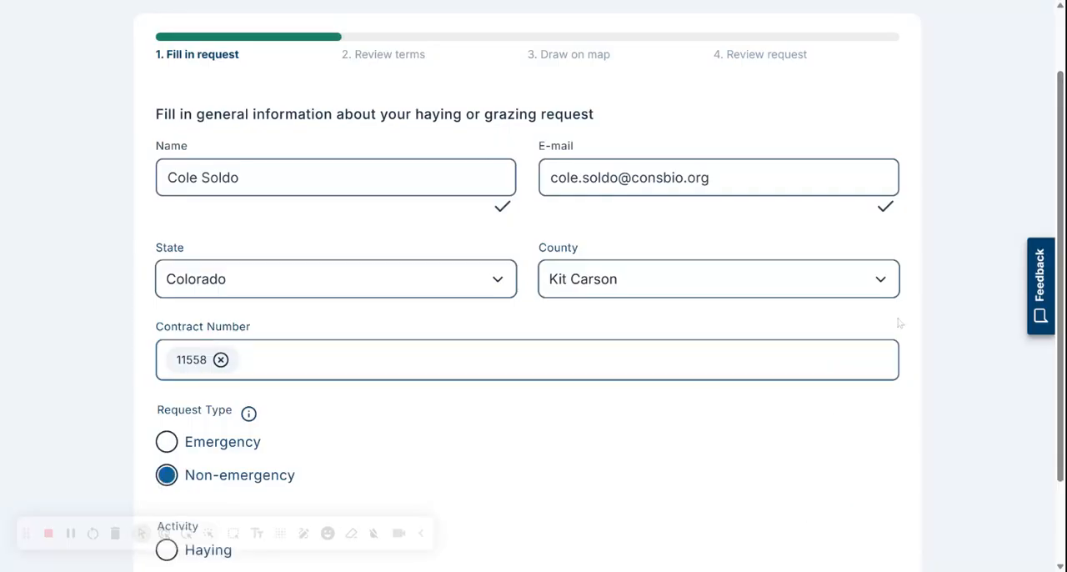
{"action": "scroll", "coordinate": [534, 334], "scroll_direction": "down", "scroll_amount": 2}
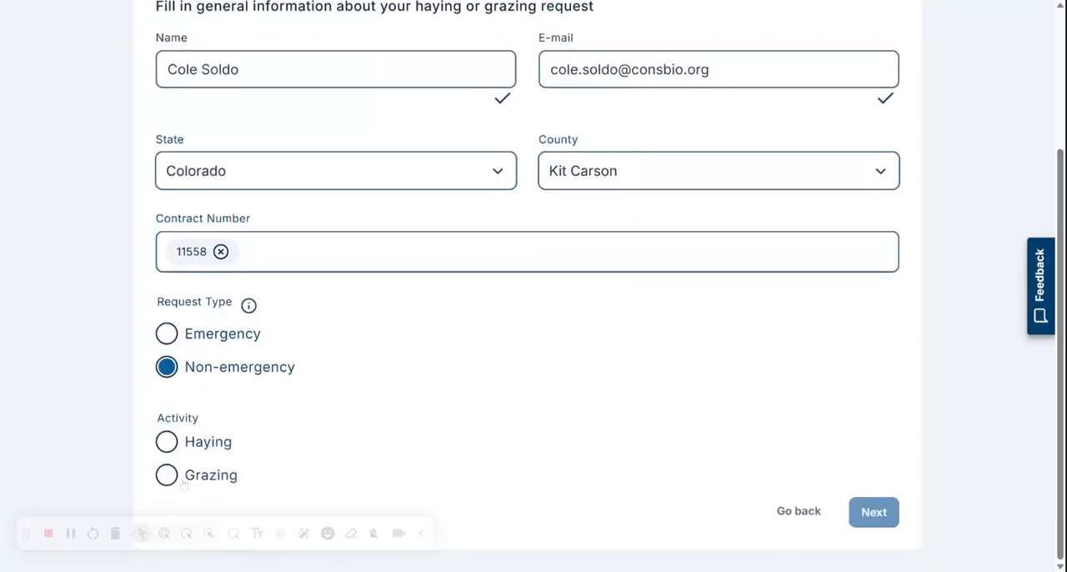
{"action": "left_click", "coordinate": [183, 483]}
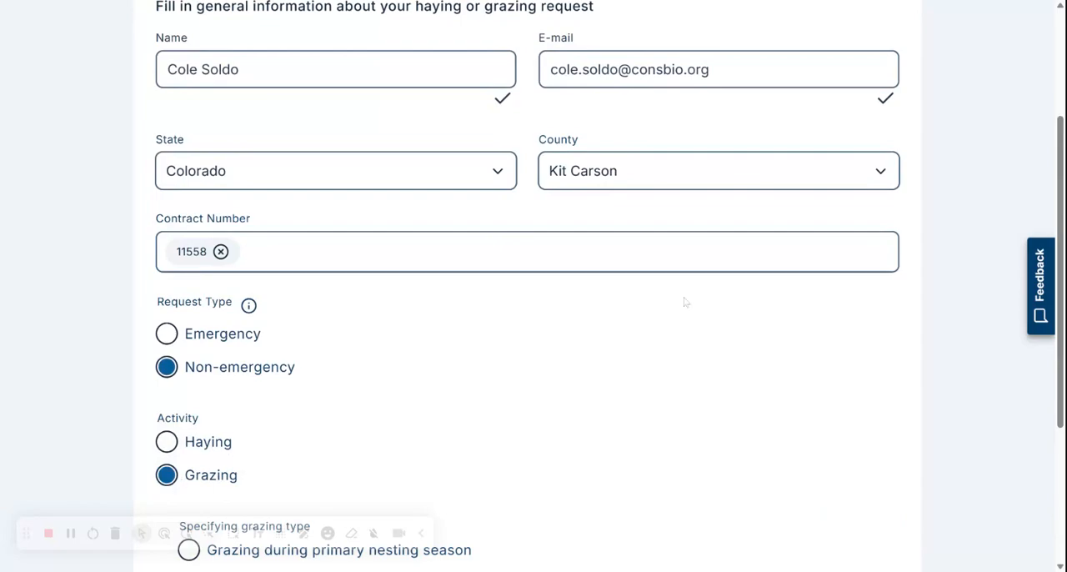
{"action": "scroll", "coordinate": [684, 300], "scroll_direction": "down", "scroll_amount": 3}
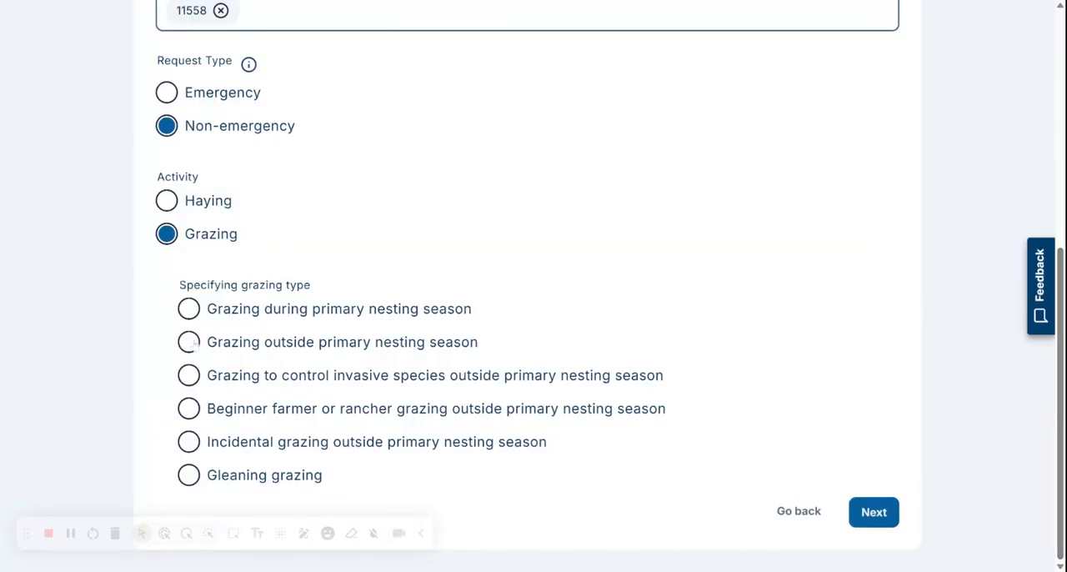
{"action": "left_click", "coordinate": [190, 342]}
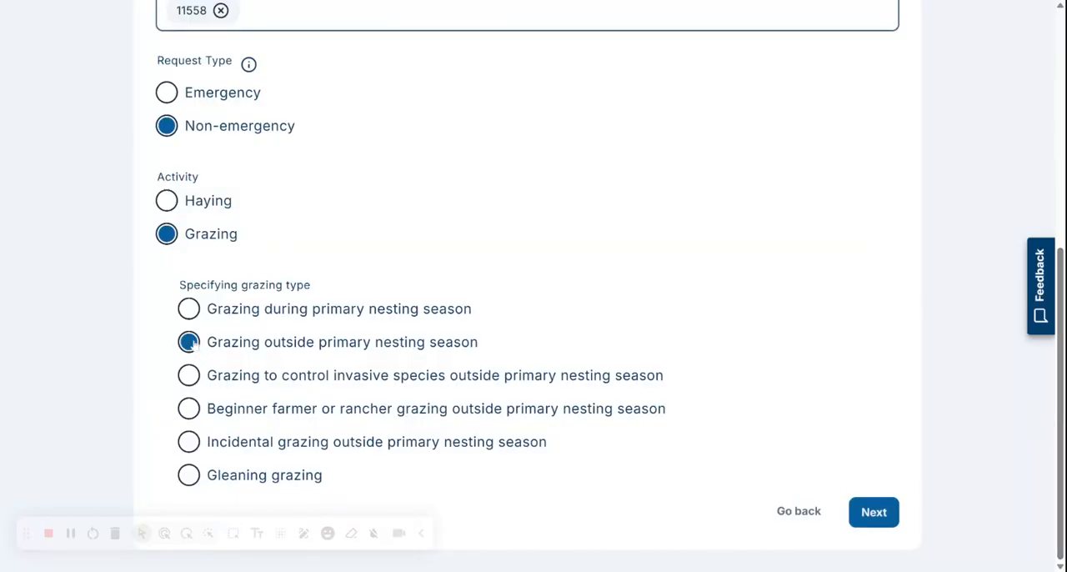
{"action": "left_click", "coordinate": [870, 514]}
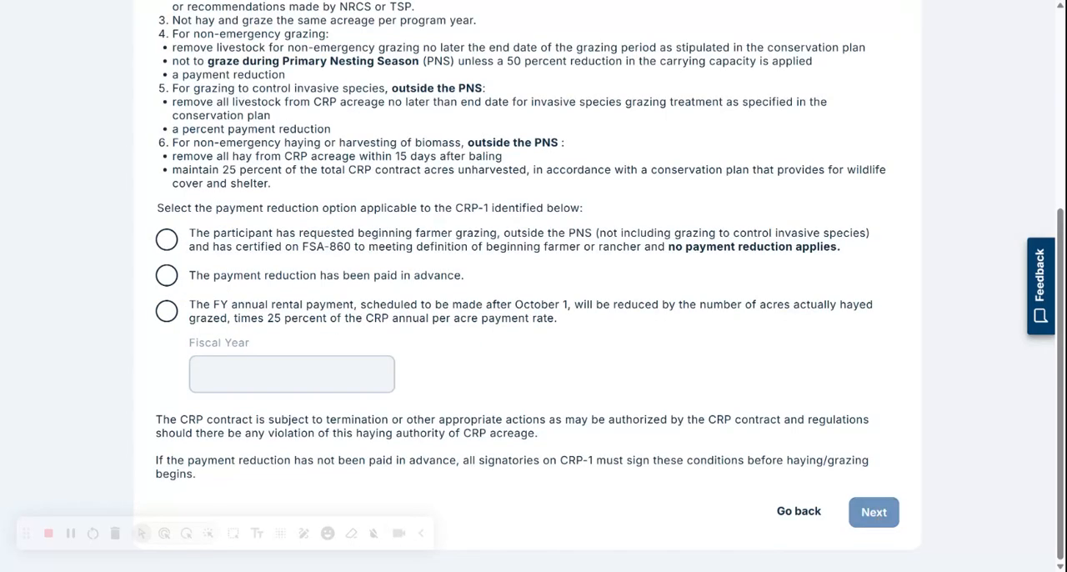
Step: Review the terms, choose the FY annual rental payment reduction option with fiscal year 2025, and proceed to the map drawing stage
{"action": "scroll", "coordinate": [869, 514], "scroll_direction": "up", "scroll_amount": 2}
{"action": "scroll", "coordinate": [533, 333], "scroll_direction": "up", "scroll_amount": 2}
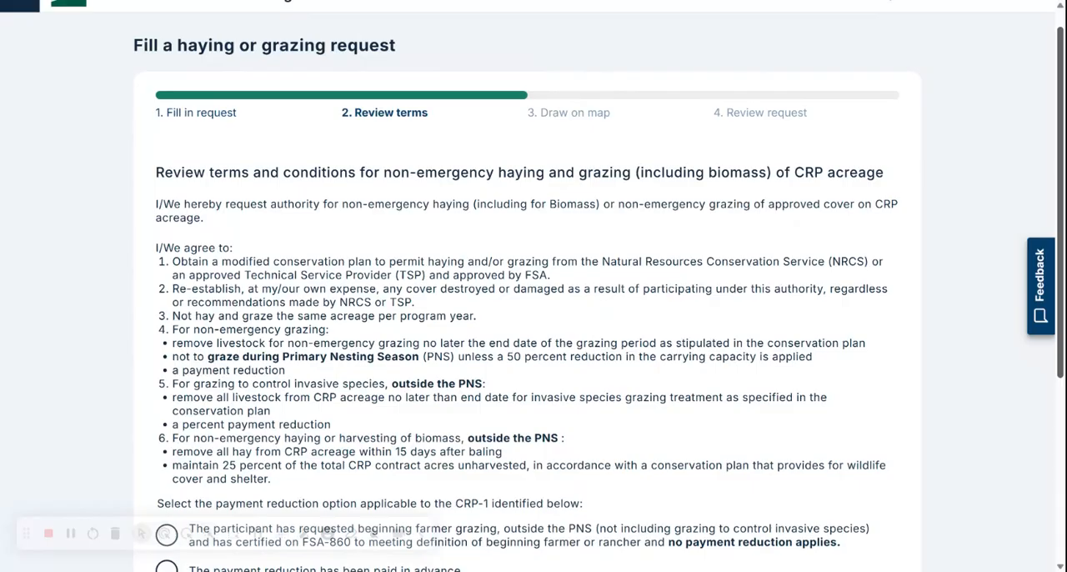
{"action": "scroll", "coordinate": [534, 333], "scroll_direction": "down", "scroll_amount": 1}
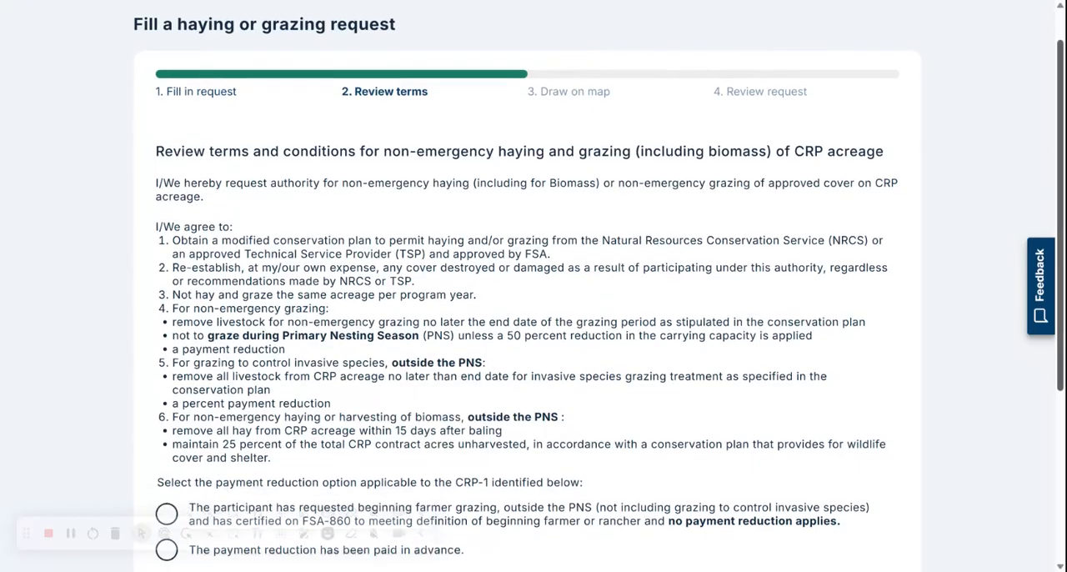
{"action": "scroll", "coordinate": [142, 363], "scroll_direction": "down", "scroll_amount": 3}
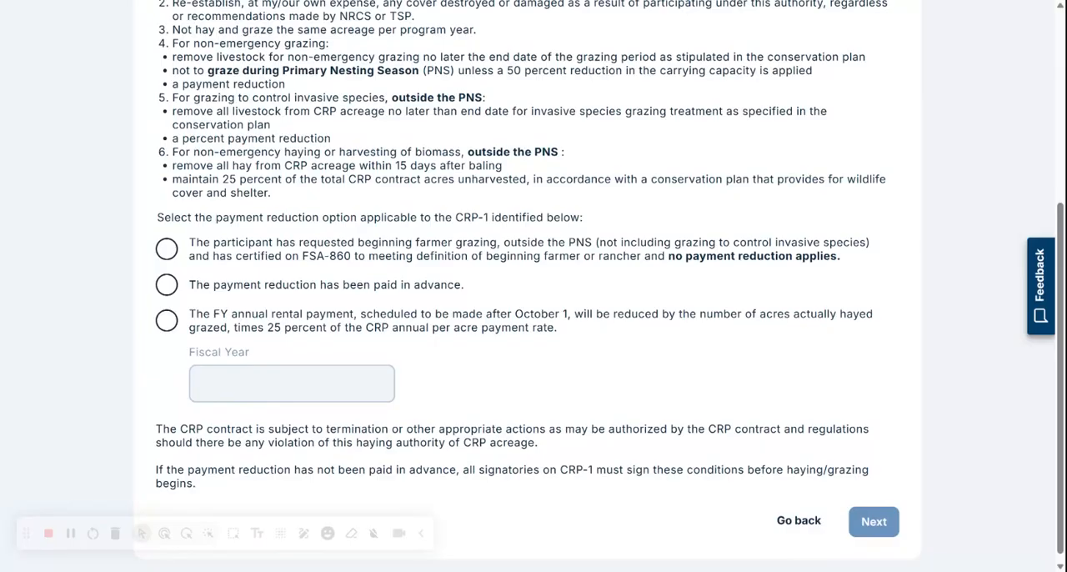
{"action": "left_click", "coordinate": [167, 321]}
{"action": "left_click", "coordinate": [292, 384]}
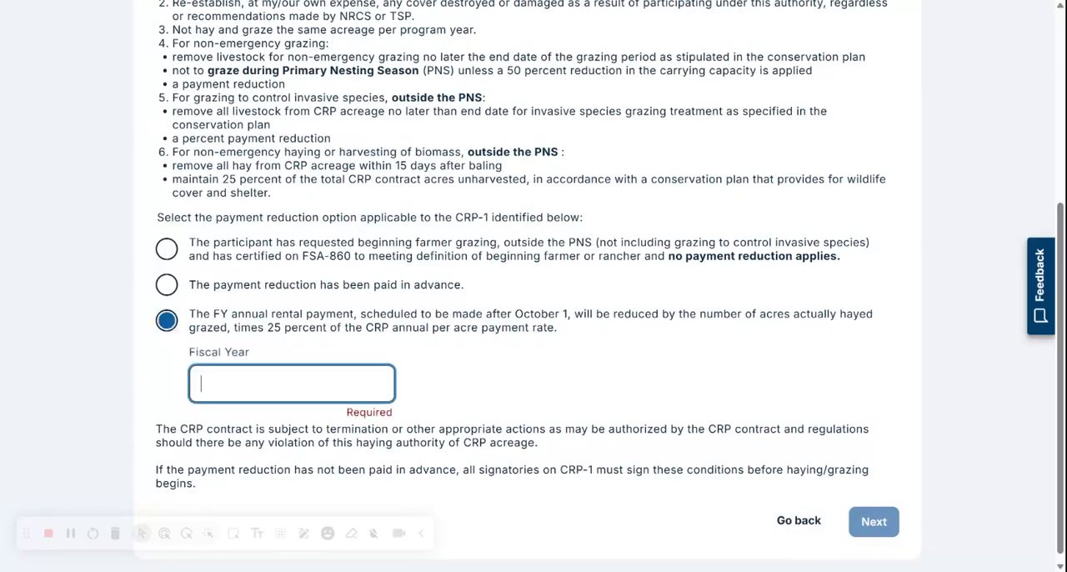
{"action": "type", "text": "2025"}
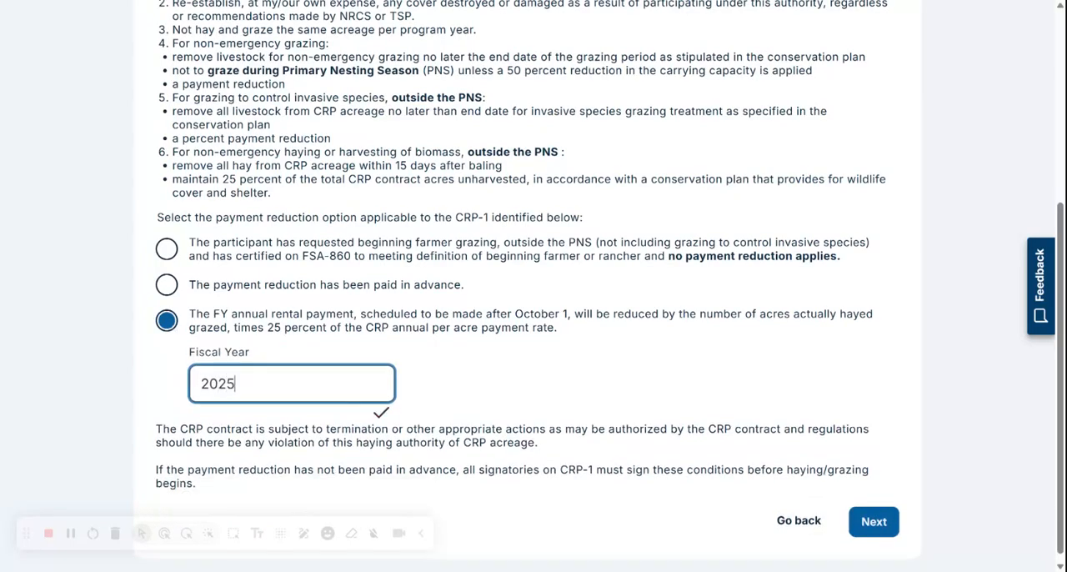
{"action": "left_click", "coordinate": [873, 522]}
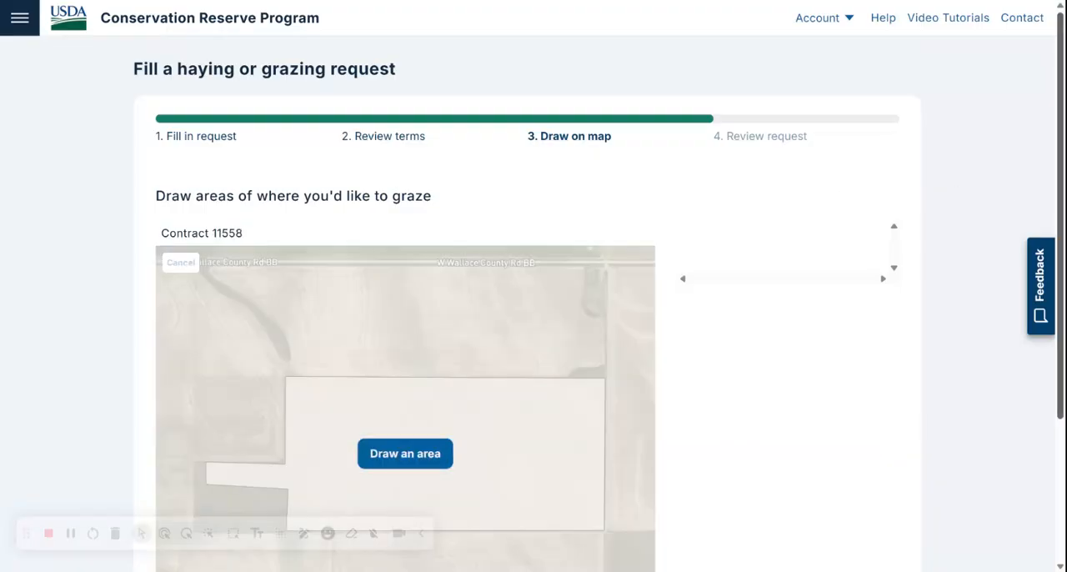
Step: Draw a rectangular grazing area of about 61.5 acres over the eastern part of field 7 and proceed to the review stage
{"action": "scroll", "coordinate": [929, 206], "scroll_direction": "down", "scroll_amount": 2}
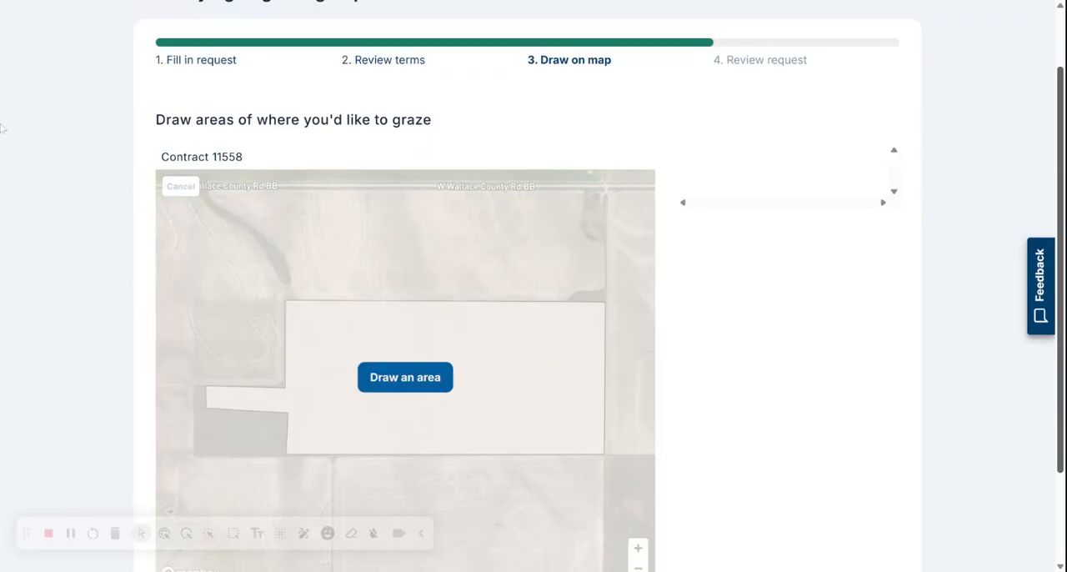
{"action": "left_click", "coordinate": [405, 378]}
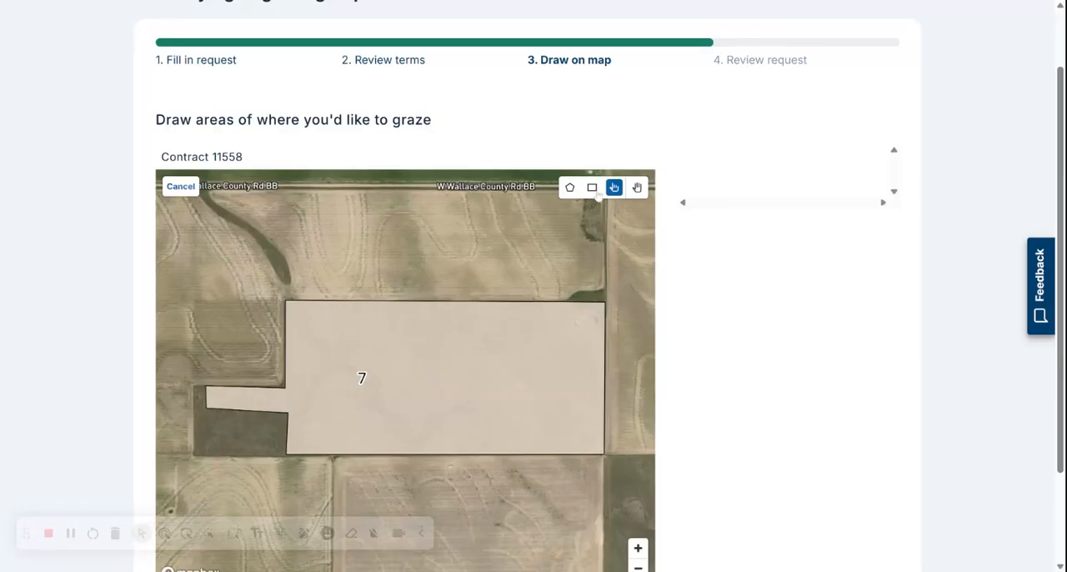
{"action": "left_click", "coordinate": [592, 188]}
{"action": "left_click", "coordinate": [422, 288]}
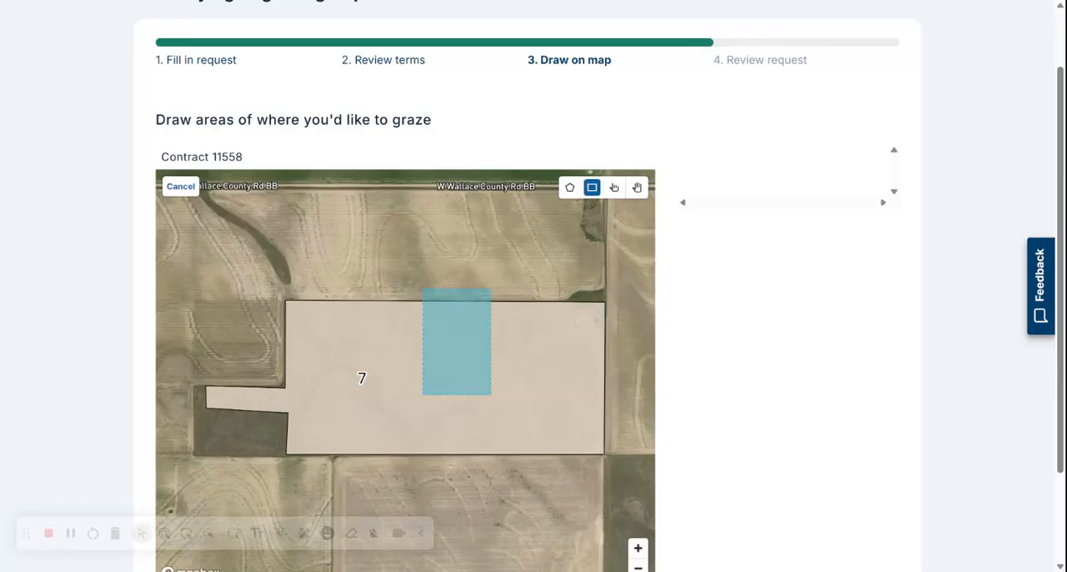
{"action": "left_click", "coordinate": [624, 470]}
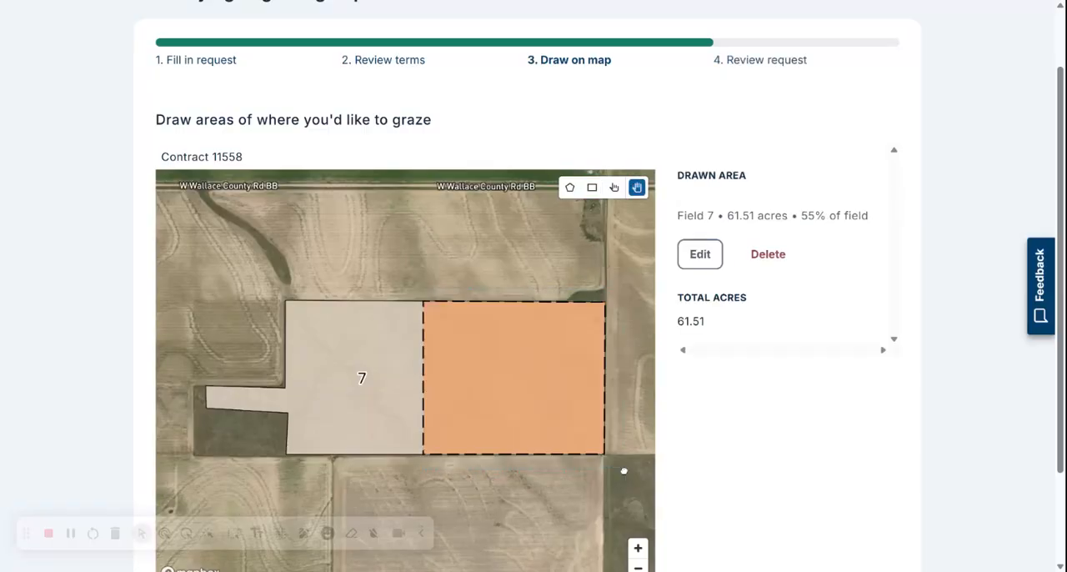
{"action": "scroll", "coordinate": [792, 375], "scroll_direction": "down", "scroll_amount": 1}
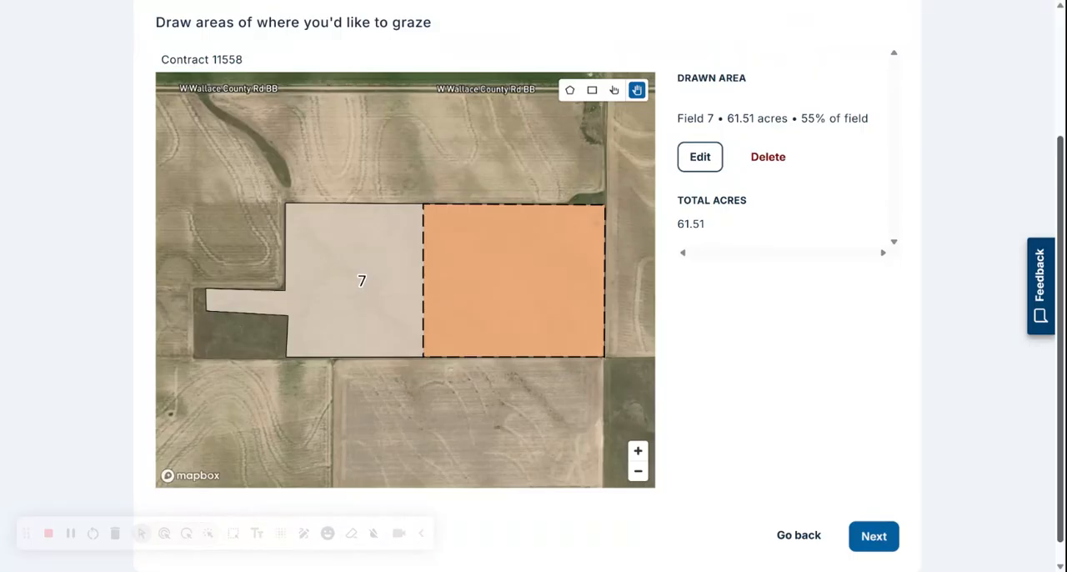
{"action": "left_click", "coordinate": [877, 538]}
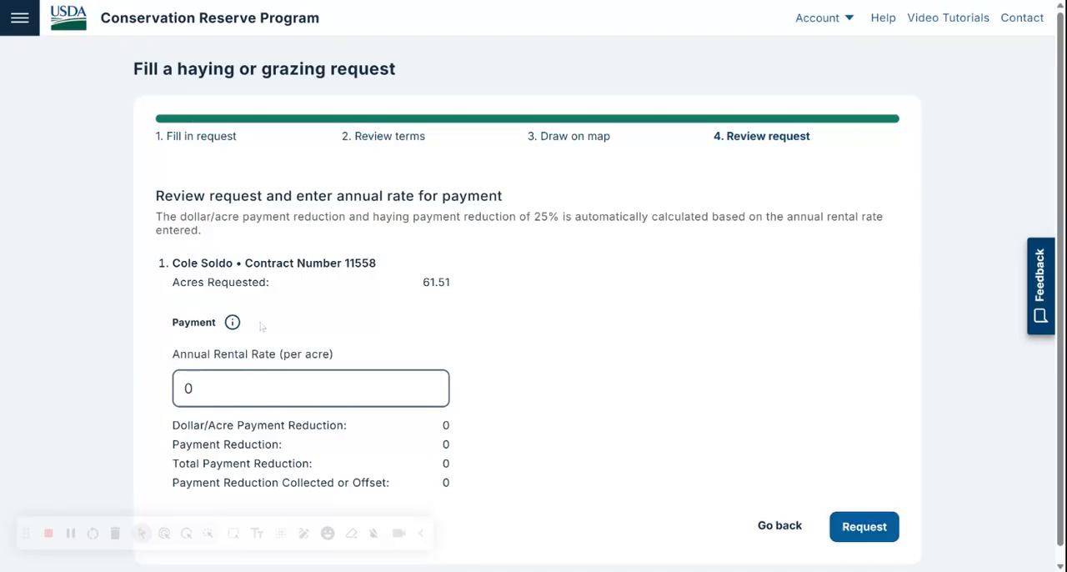
Step: Set the annual rental rate to 55.00 per acre and submit the grazing request
{"action": "left_click", "coordinate": [256, 388]}
{"action": "key", "text": "BackSpace"}
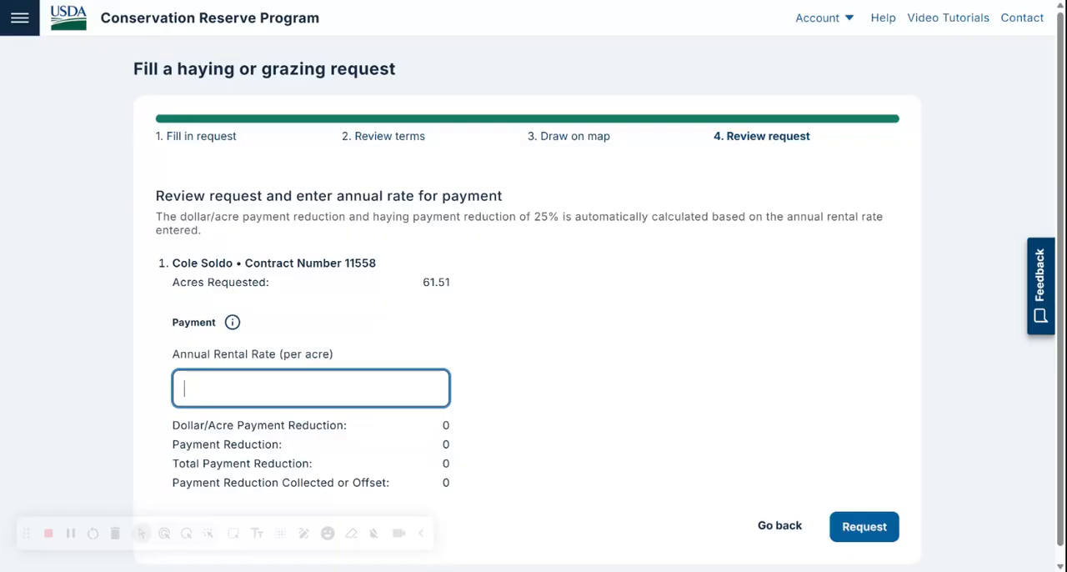
{"action": "type", "text": "55.00"}
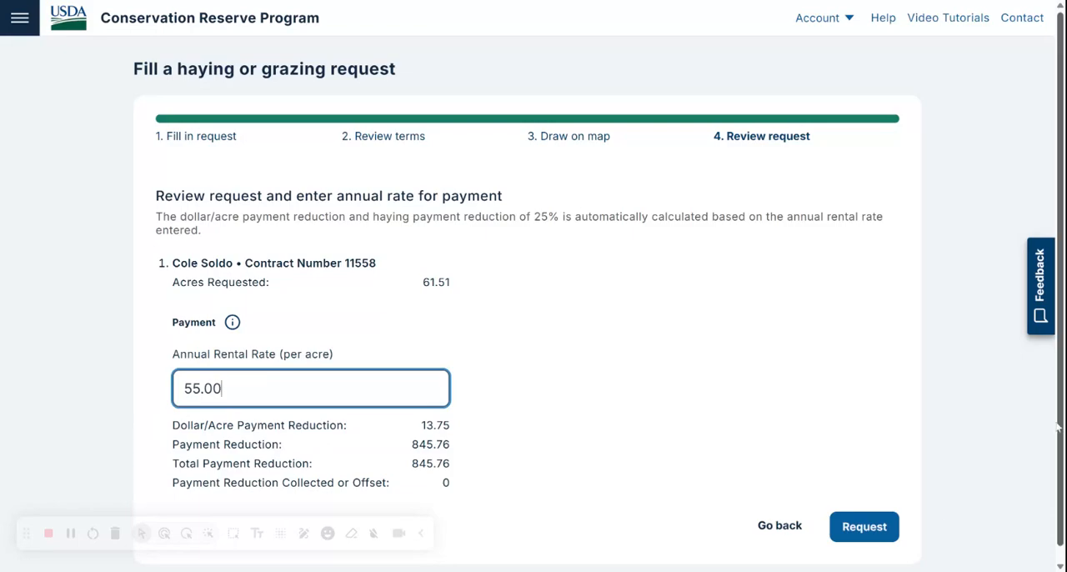
{"action": "scroll", "coordinate": [1057, 427], "scroll_direction": "down", "scroll_amount": 1}
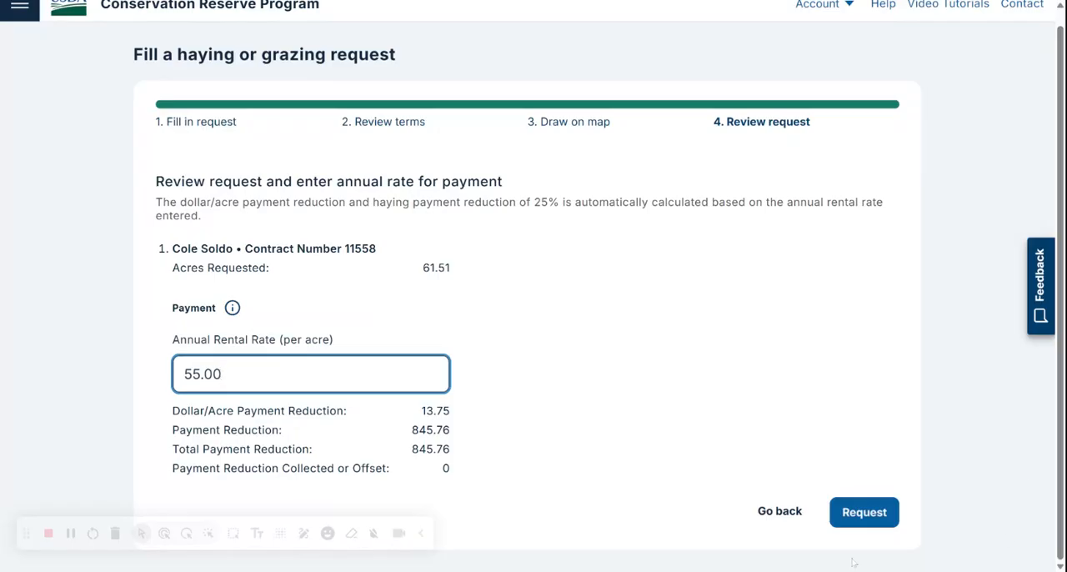
{"action": "left_click", "coordinate": [893, 506]}
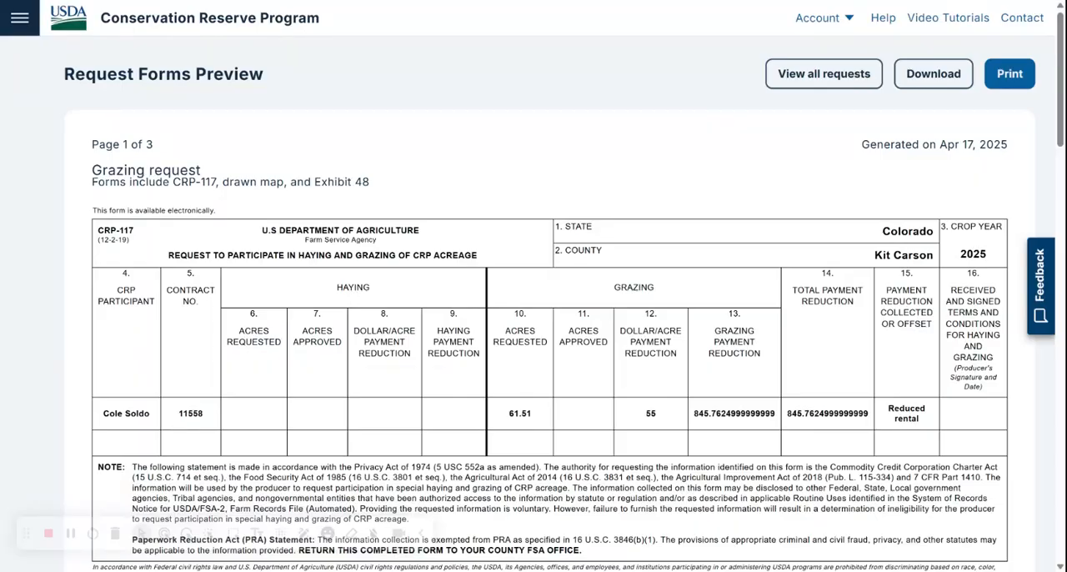
Step: Examine the generated grazing request forms, including the CRP-117, the drawn map and the terms page with signature lines
{"action": "scroll", "coordinate": [534, 333], "scroll_direction": "down", "scroll_amount": 1}
{"action": "scroll", "coordinate": [533, 286], "scroll_direction": "down", "scroll_amount": 6}
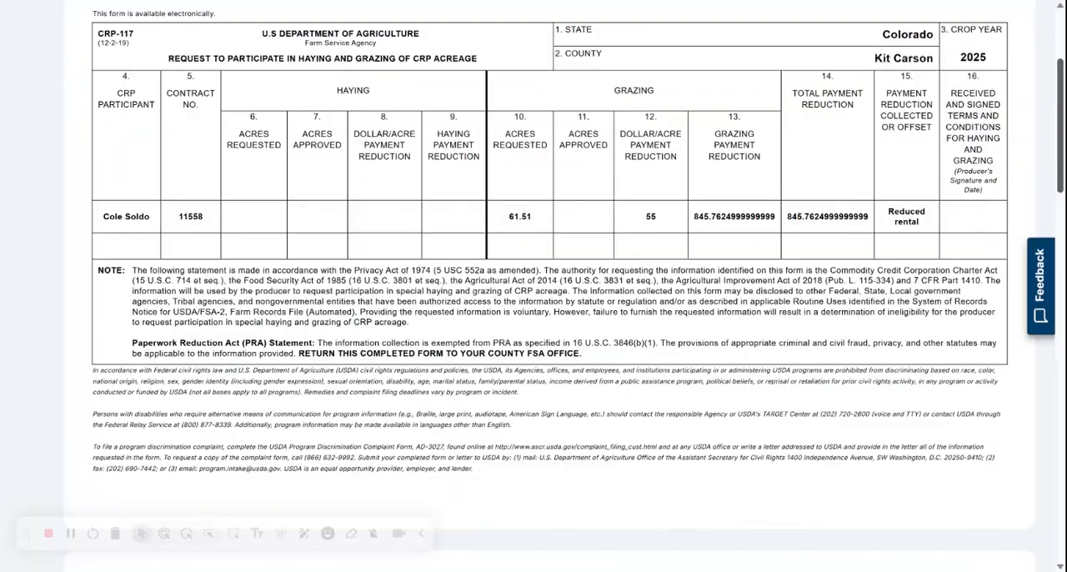
{"action": "scroll", "coordinate": [533, 286], "scroll_direction": "down", "scroll_amount": 4}
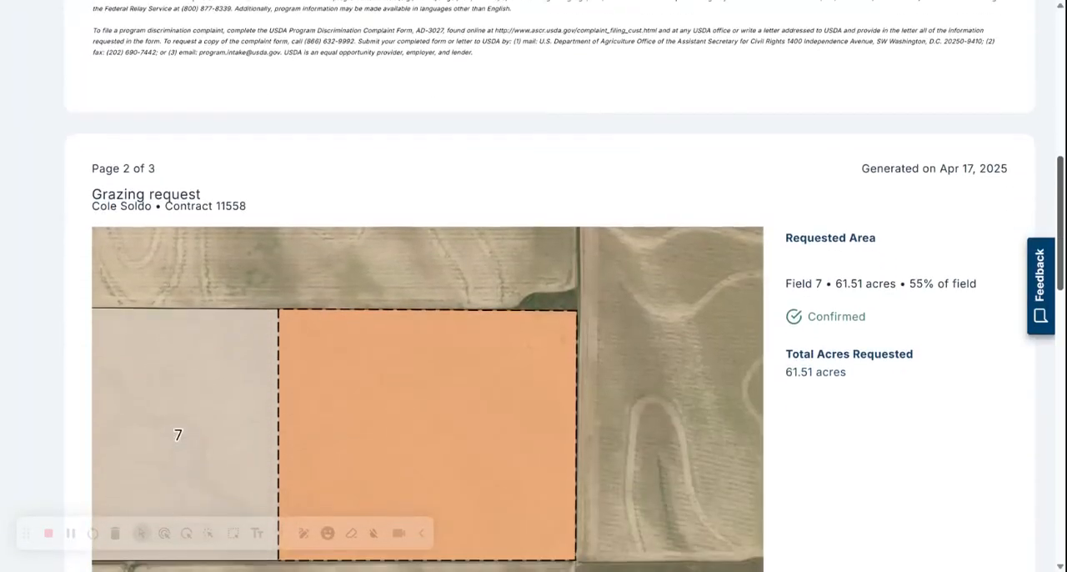
{"action": "scroll", "coordinate": [533, 286], "scroll_direction": "down", "scroll_amount": 8}
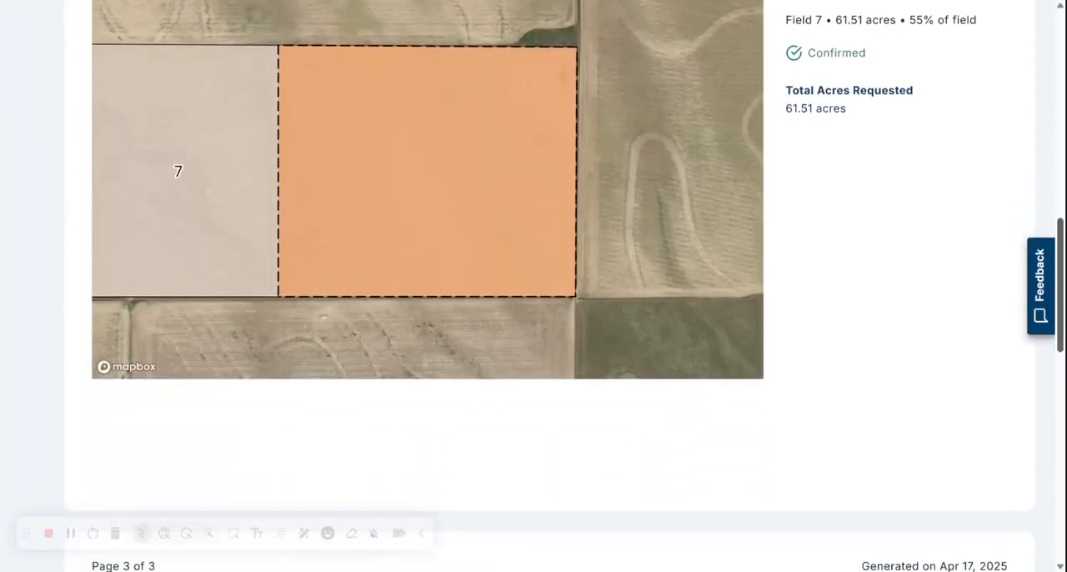
{"action": "scroll", "coordinate": [534, 286], "scroll_direction": "down", "scroll_amount": 4}
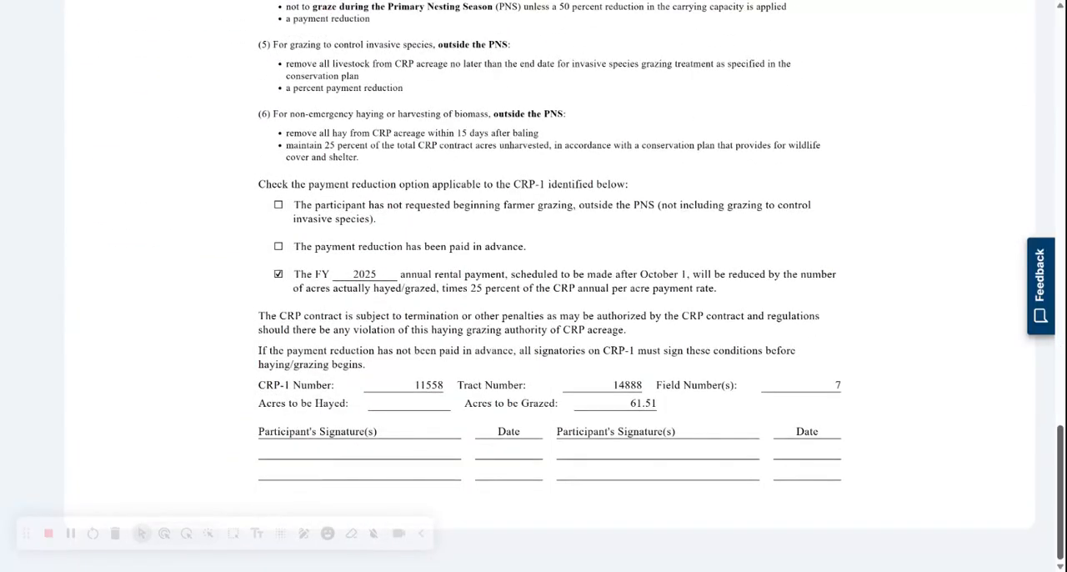
Step: Return to the Haying and Grazing start page and open the lookup for a single producer's requests
{"action": "scroll", "coordinate": [533, 286], "scroll_direction": "up", "scroll_amount": 20}
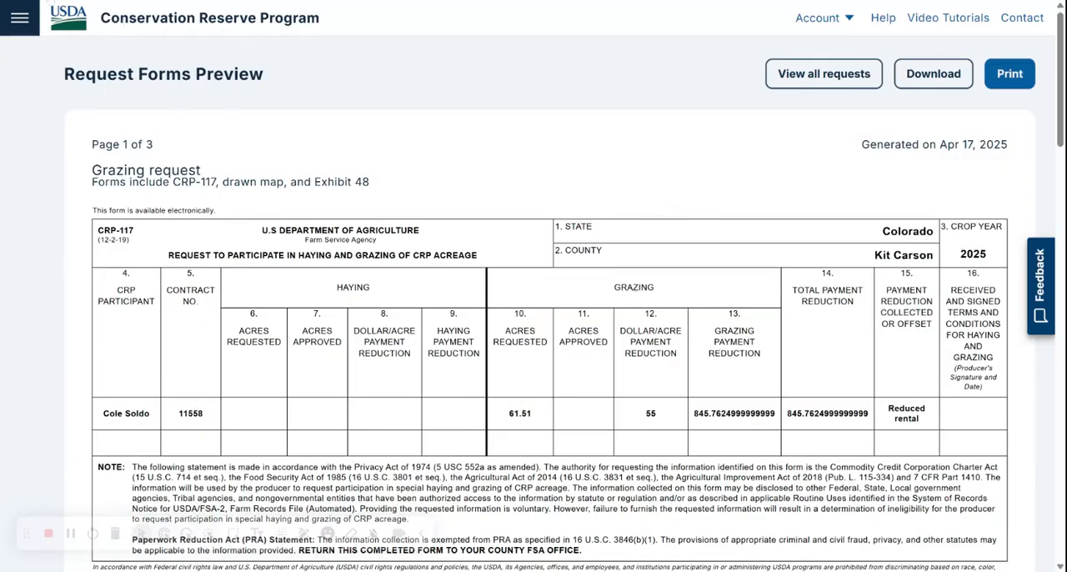
{"action": "left_click", "coordinate": [17, 15]}
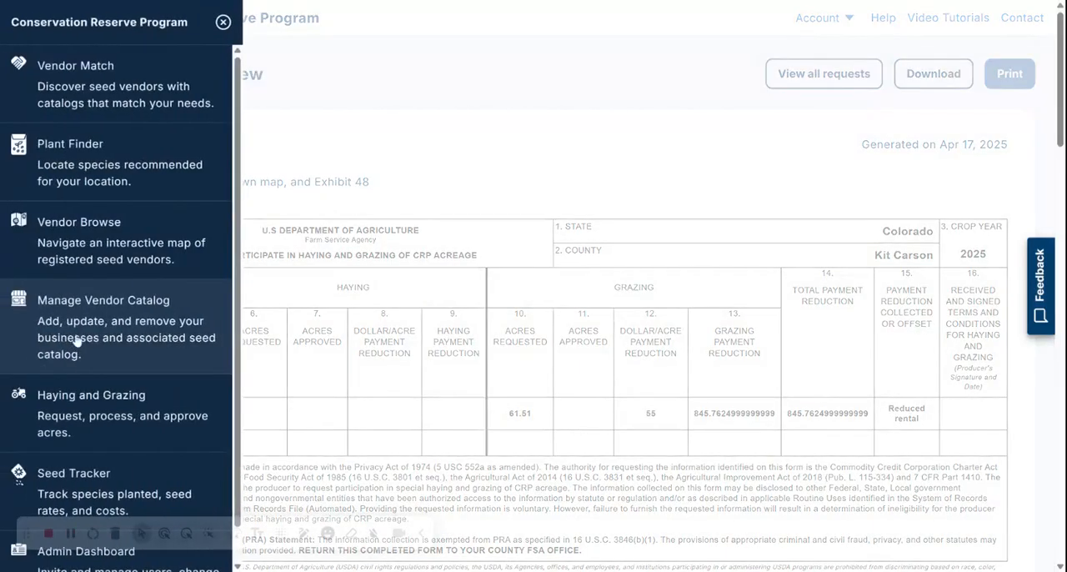
{"action": "left_click", "coordinate": [71, 414]}
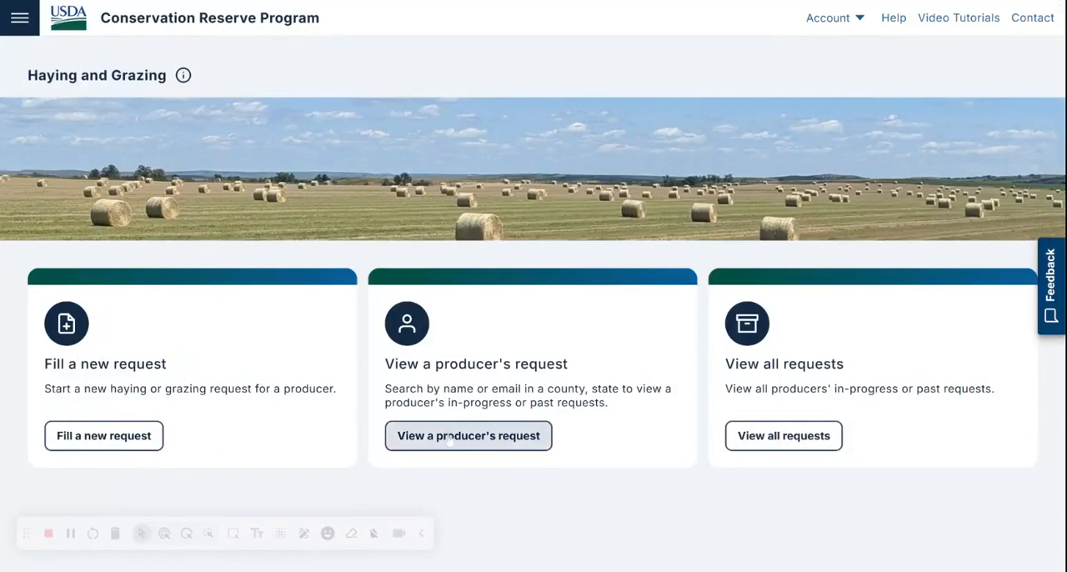
{"action": "left_click", "coordinate": [451, 437]}
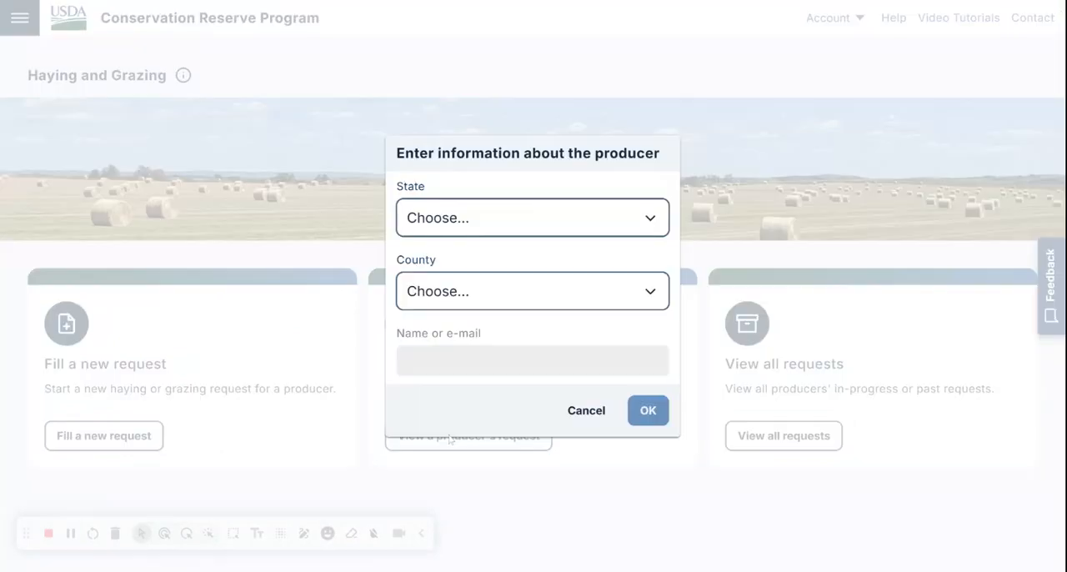
Step: Look up the producer's requests using state Colorado, county Kit Carson and the producer's name
{"action": "left_click", "coordinate": [522, 219]}
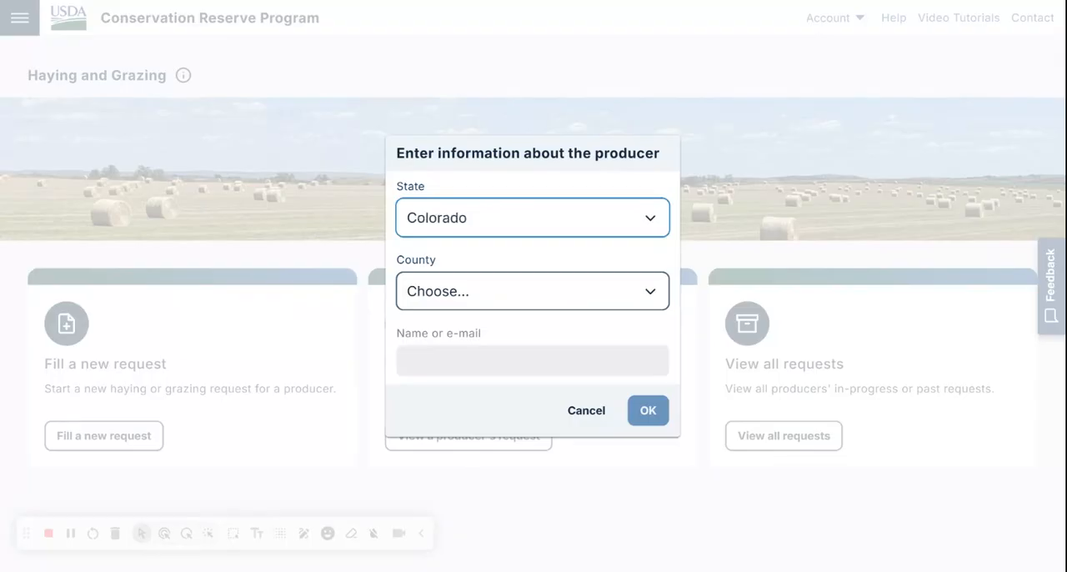
{"action": "left_click", "coordinate": [479, 291]}
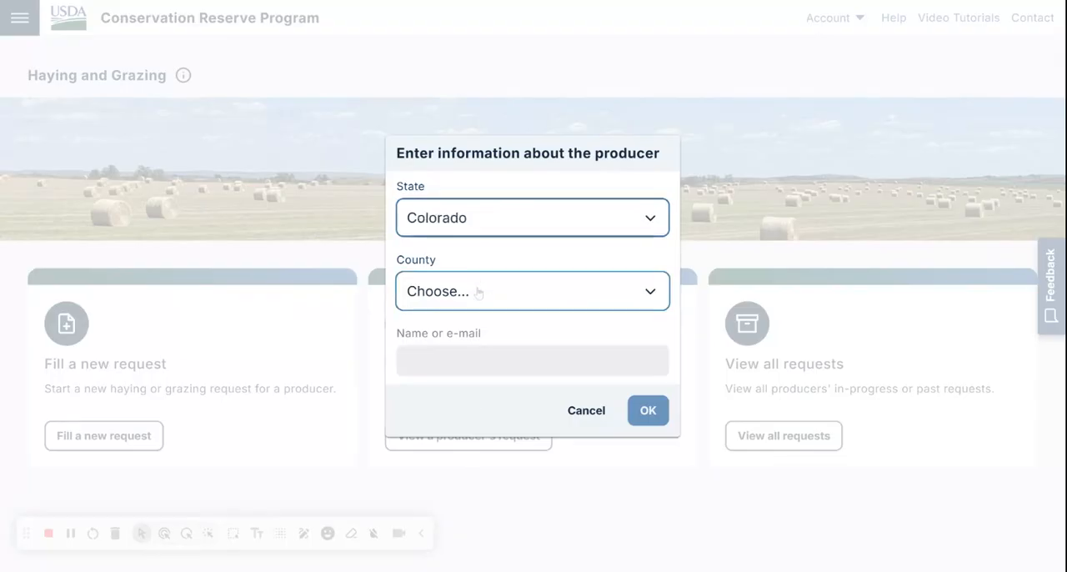
{"action": "left_click", "coordinate": [478, 292]}
{"action": "key", "text": "Tab"}
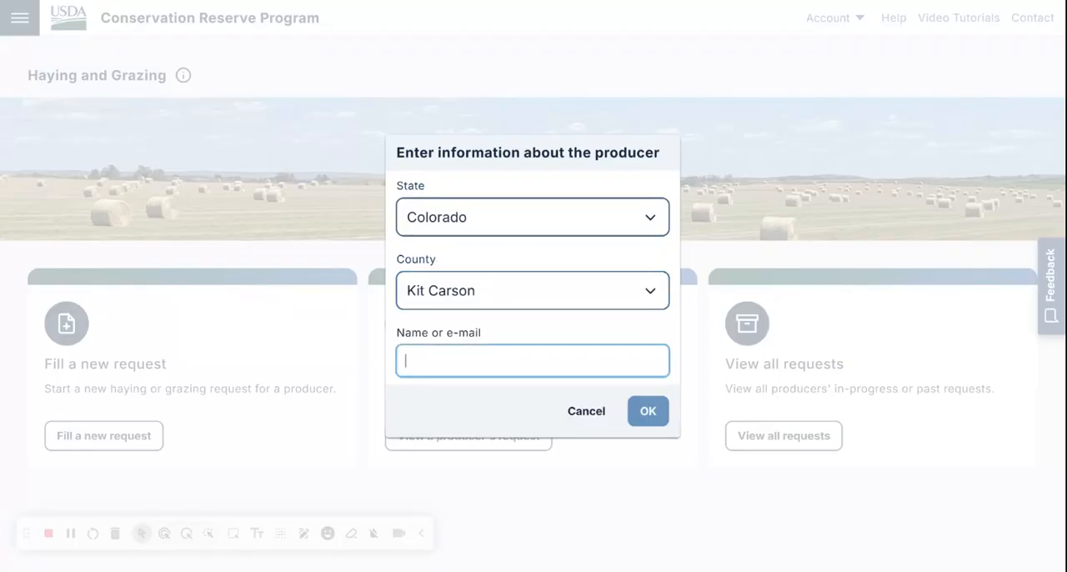
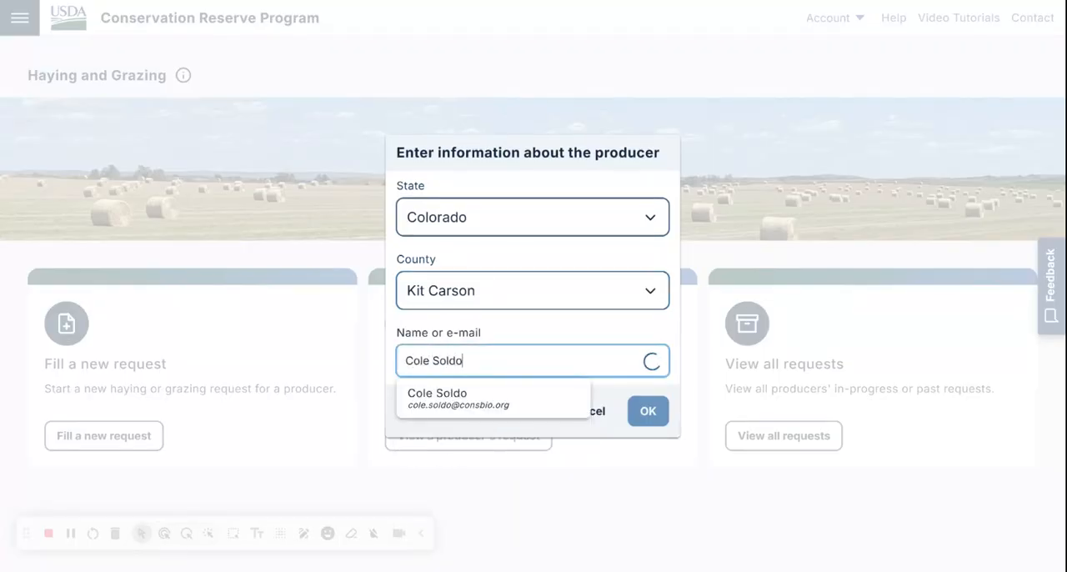
{"action": "left_click", "coordinate": [472, 404]}
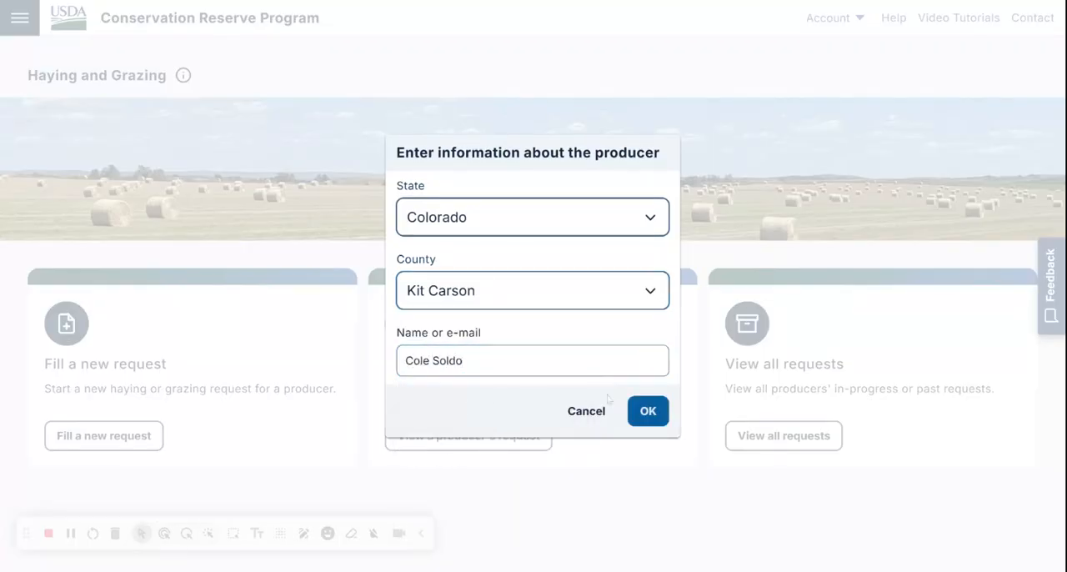
{"action": "left_click", "coordinate": [643, 411]}
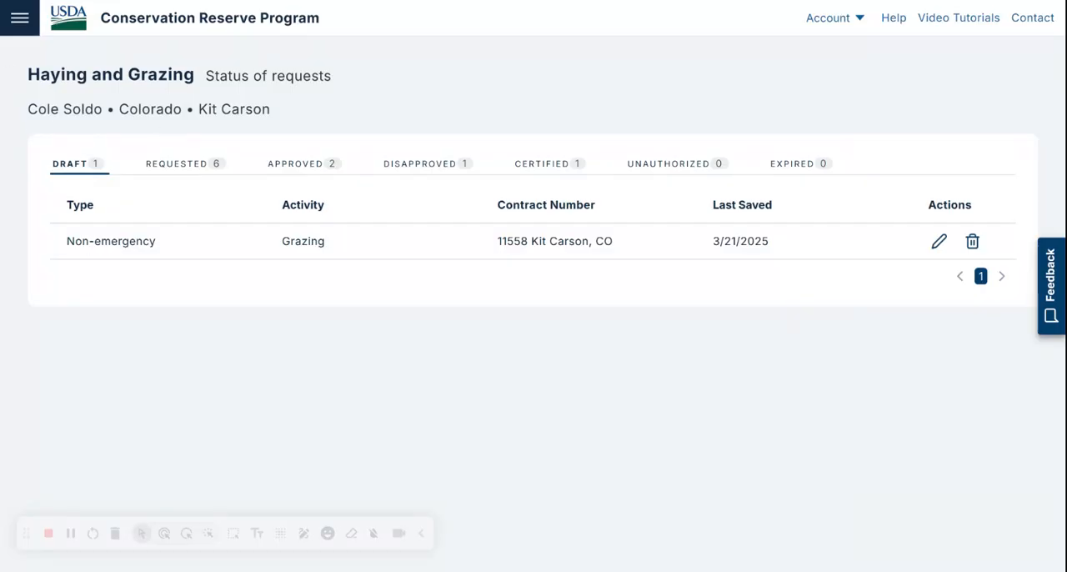
Step: Approve the first non-emergency grazing request in the producer's requested list, with approval date 4/17/2025
{"action": "left_click", "coordinate": [163, 164]}
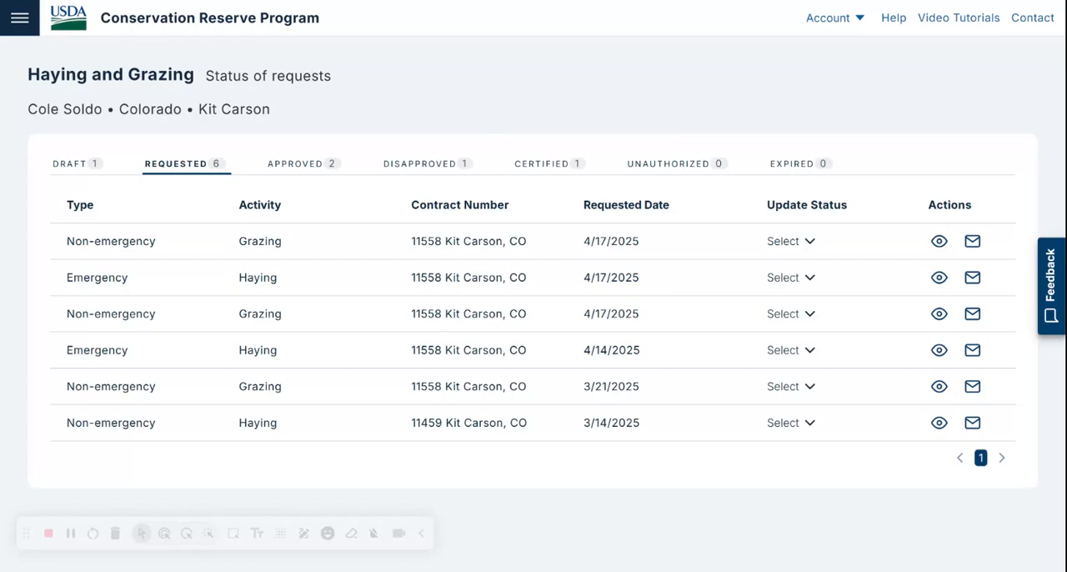
{"action": "left_click", "coordinate": [798, 241]}
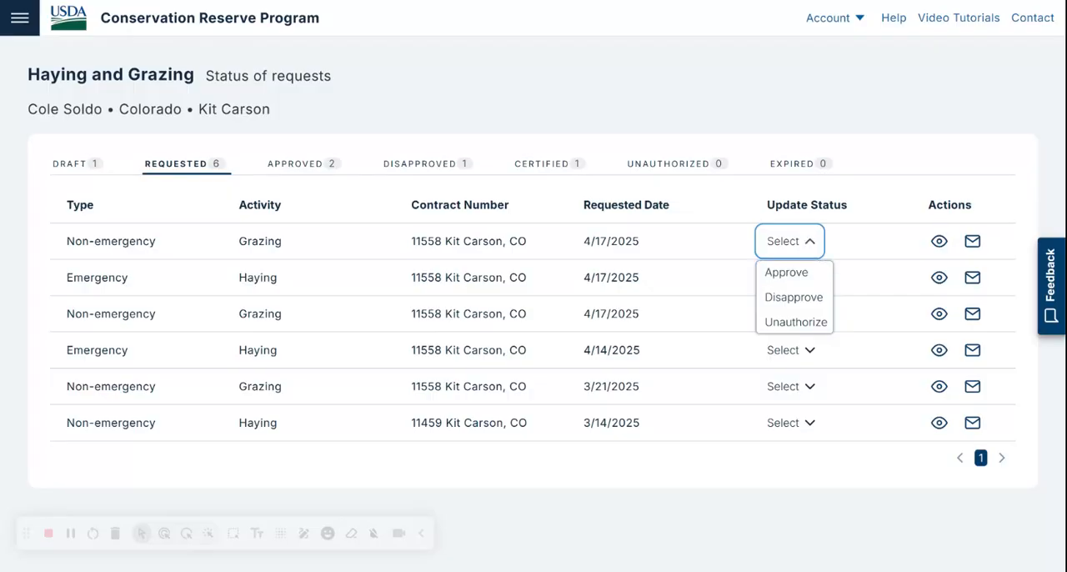
{"action": "left_click", "coordinate": [797, 273]}
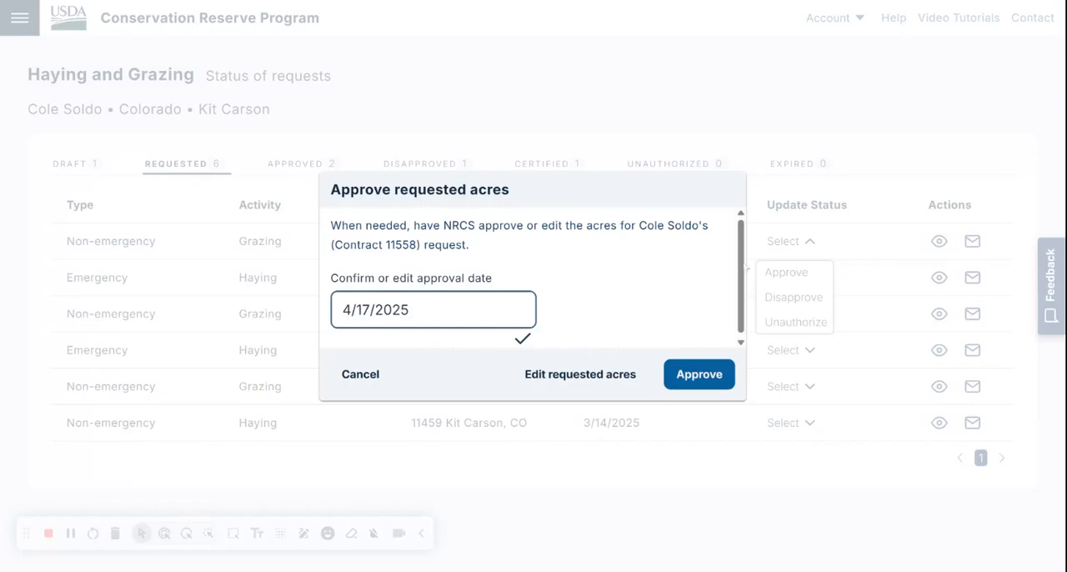
{"action": "left_click", "coordinate": [700, 377]}
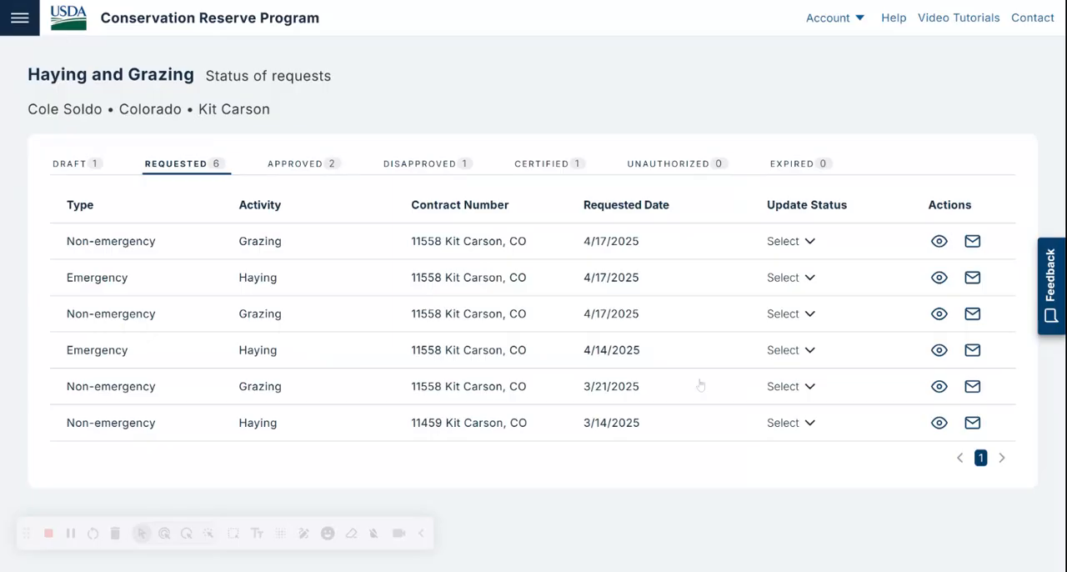
Step: Check the producer's approved and certified requests, and view the forms for the certified emergency haying request
{"action": "left_click", "coordinate": [315, 165]}
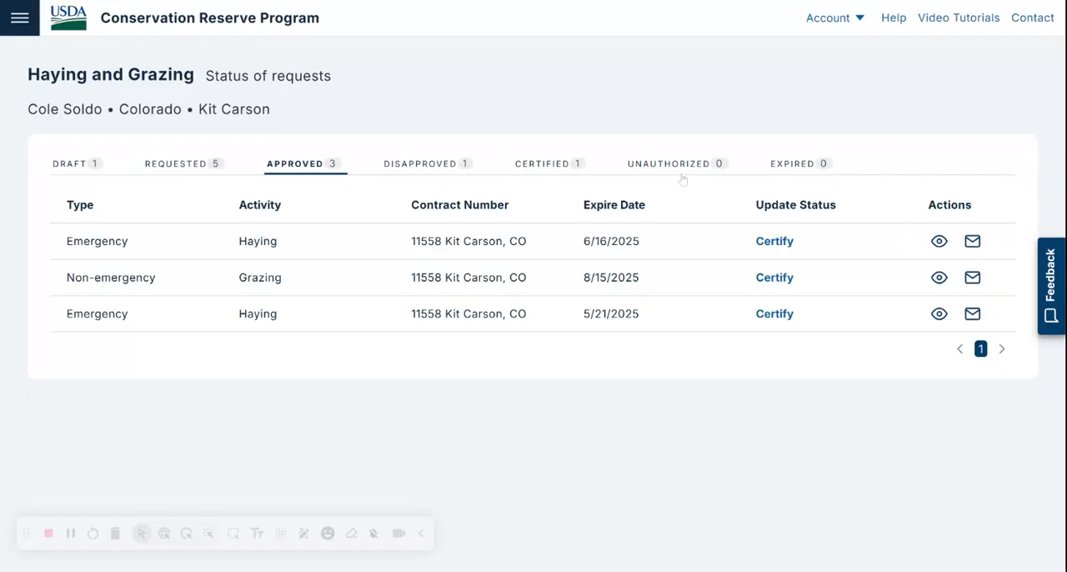
{"action": "left_click", "coordinate": [559, 167]}
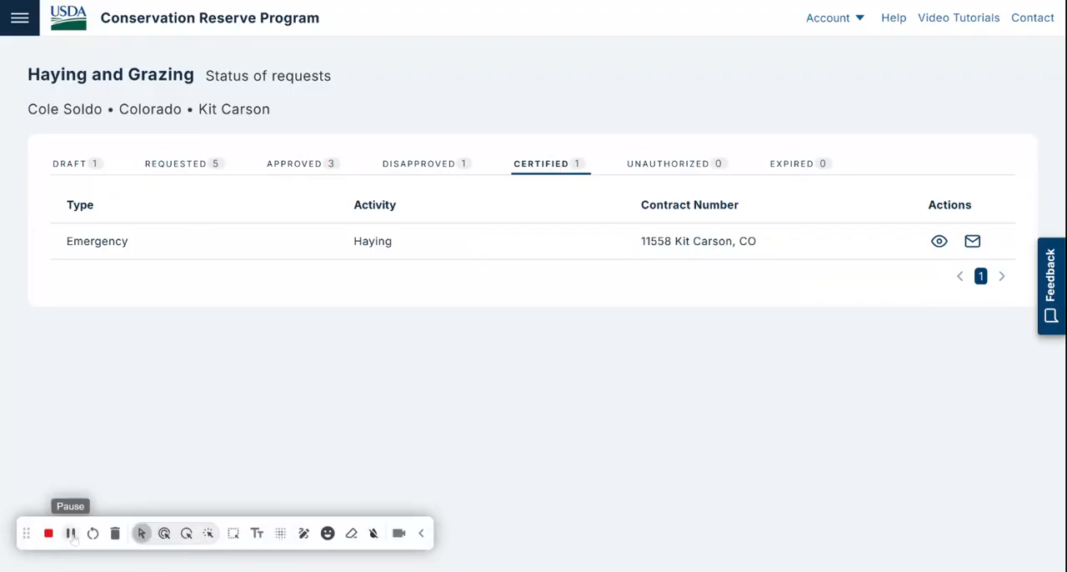
{"action": "left_click", "coordinate": [937, 244]}
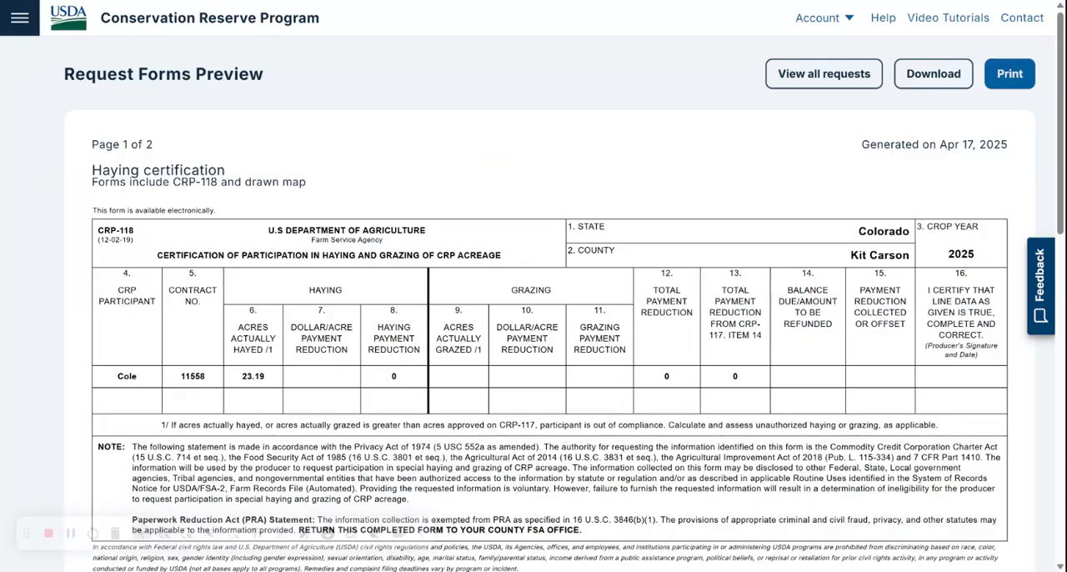
{"action": "mouse_move", "coordinate": [1060, 125]}
{"action": "left_mouse_down"}
{"action": "mouse_move", "coordinate": [1061, 140]}
{"action": "mouse_move", "coordinate": [1060, 123]}
{"action": "left_mouse_up"}
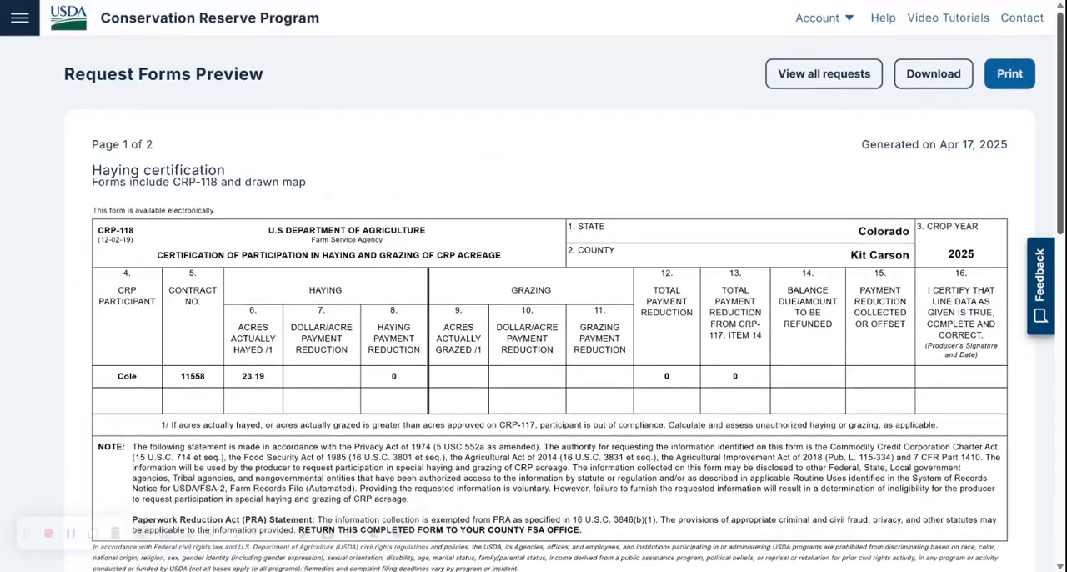
Step: Return to the Haying and Grazing start page and display the requested submissions of all producers
{"action": "left_click", "coordinate": [19, 17]}
{"action": "left_click", "coordinate": [90, 413]}
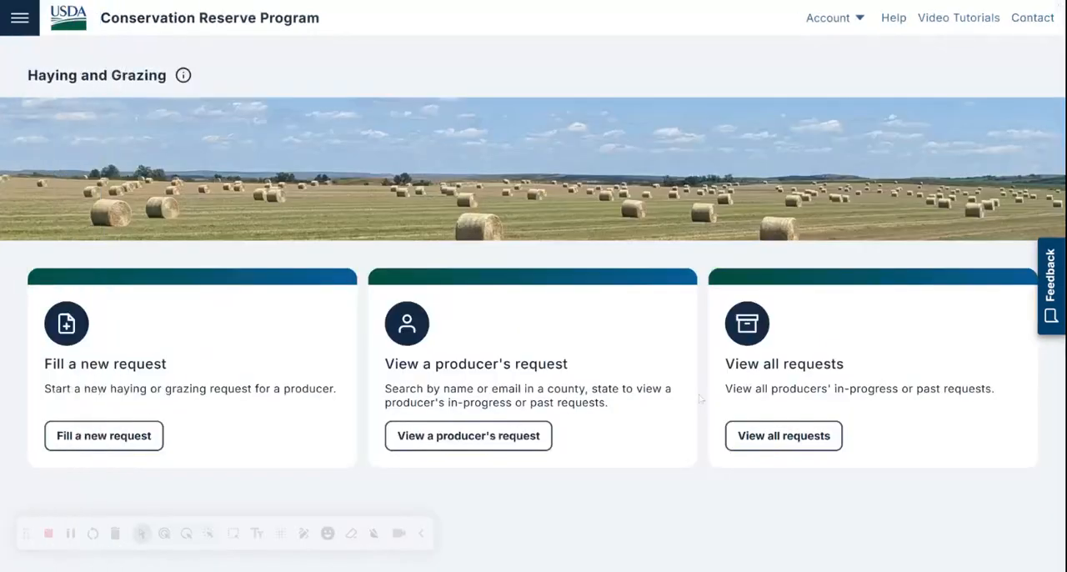
{"action": "left_click", "coordinate": [762, 435]}
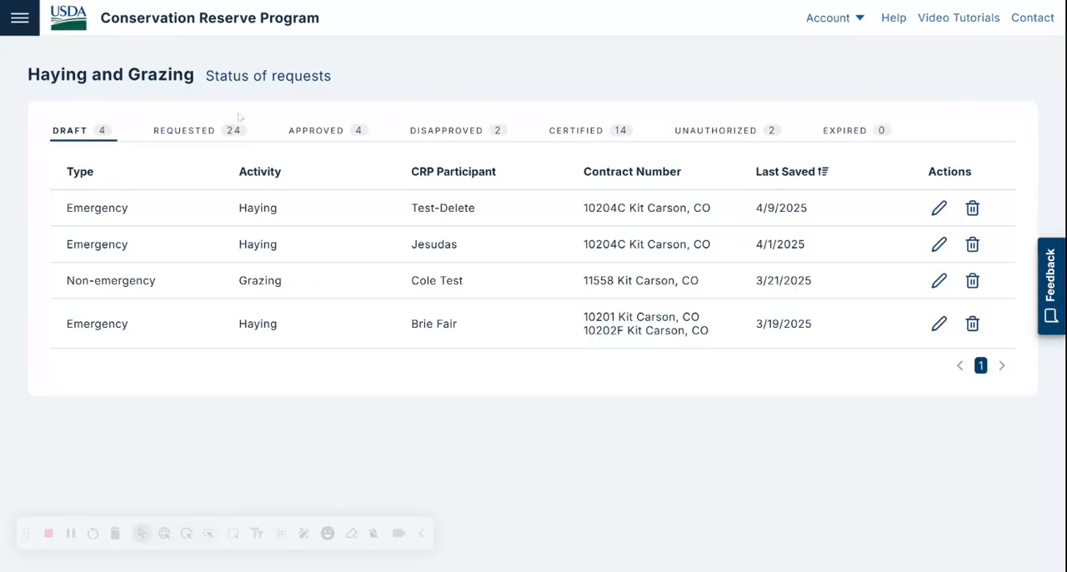
{"action": "left_click", "coordinate": [204, 131]}
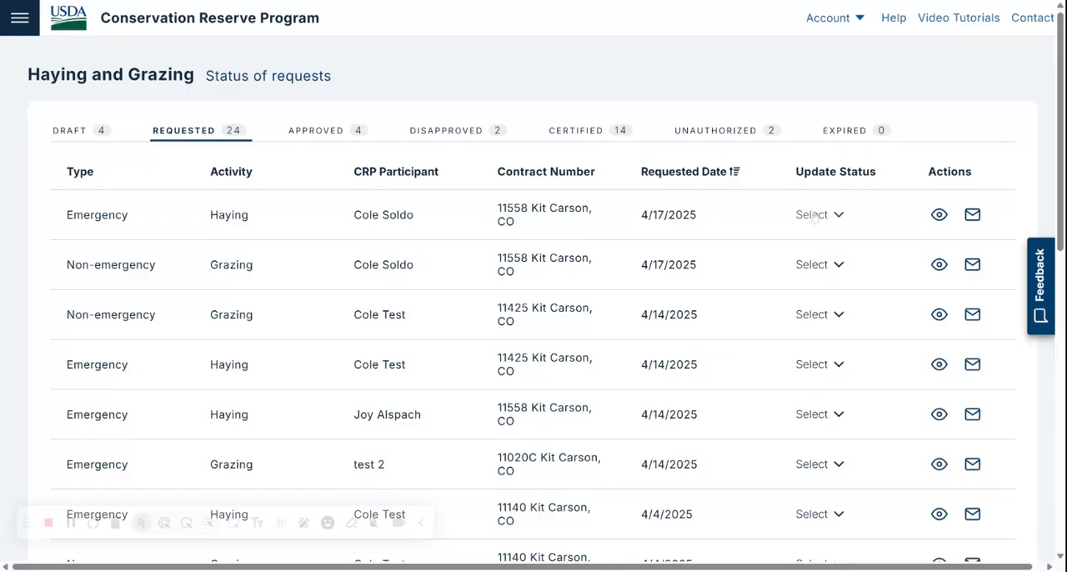
Step: Examine the disapproval reasons for the first emergency haying request dated 4/17/2025, and cancel without disapproving it
{"action": "left_click", "coordinate": [814, 216]}
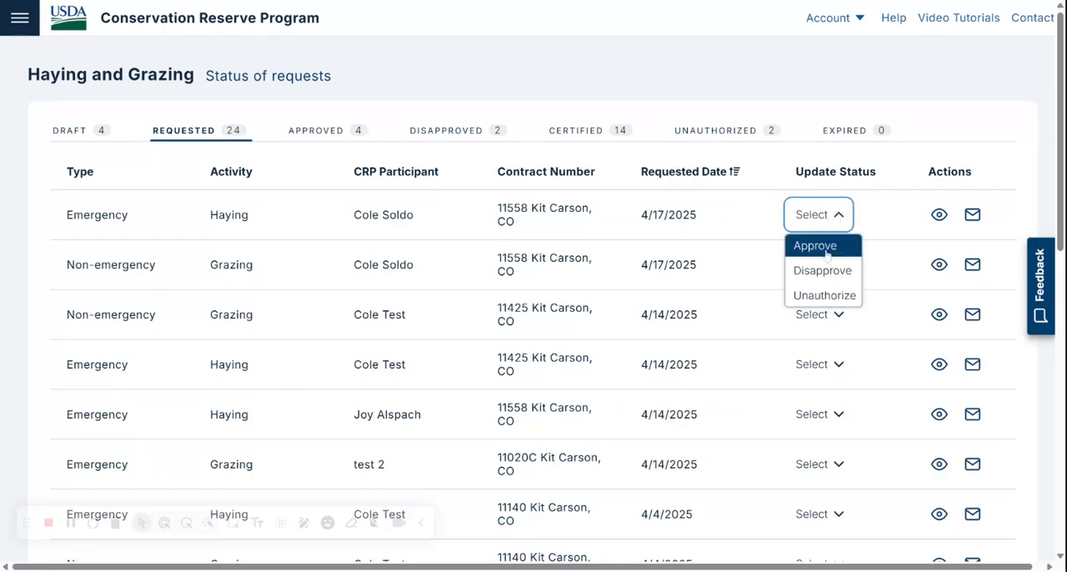
{"action": "left_click", "coordinate": [821, 272]}
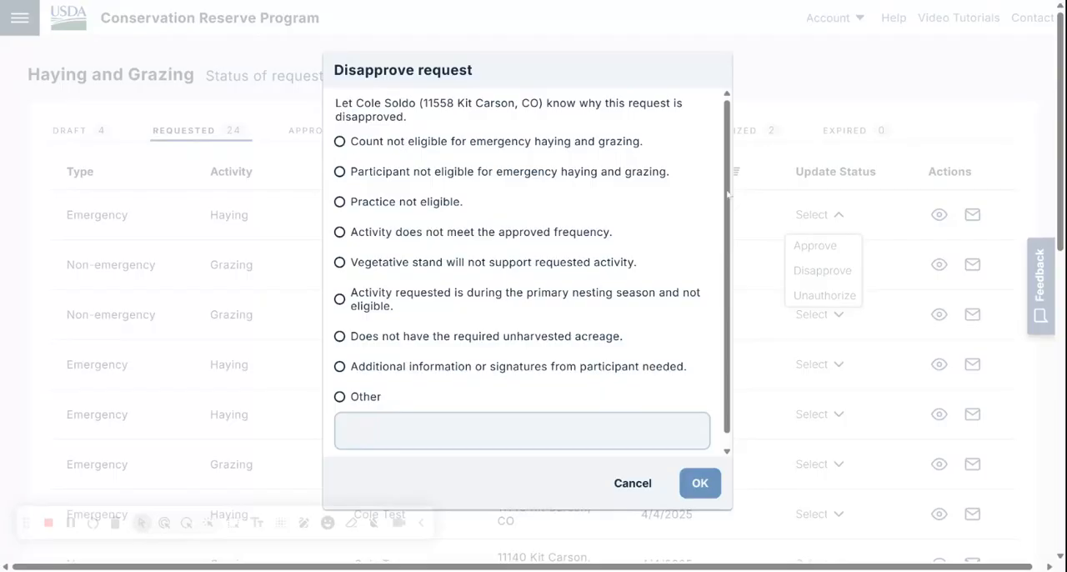
{"action": "left_click_drag", "start_coordinate": [726, 198], "coordinate": [724, 240]}
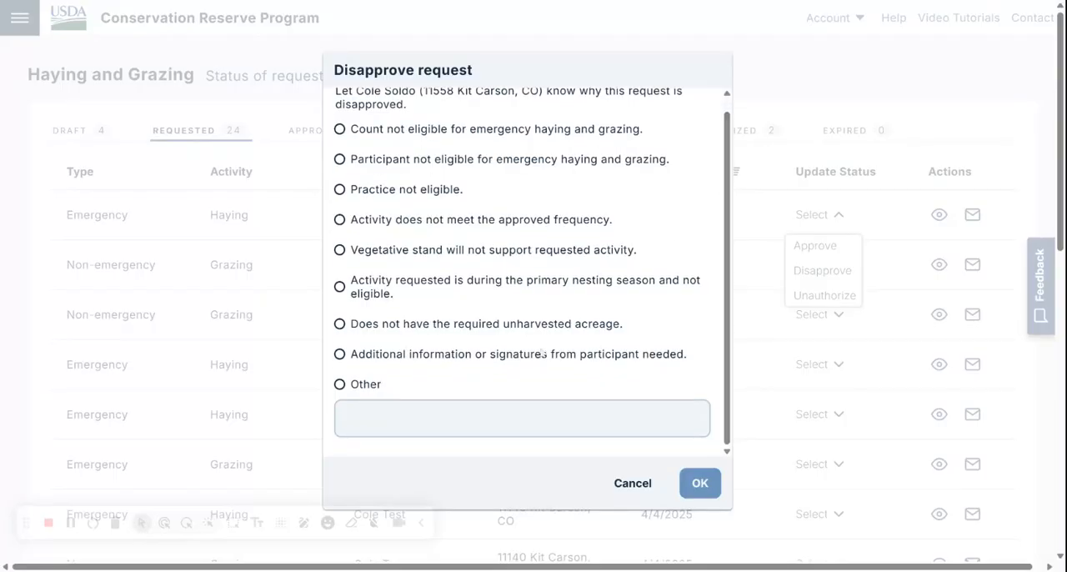
{"action": "left_click", "coordinate": [632, 483]}
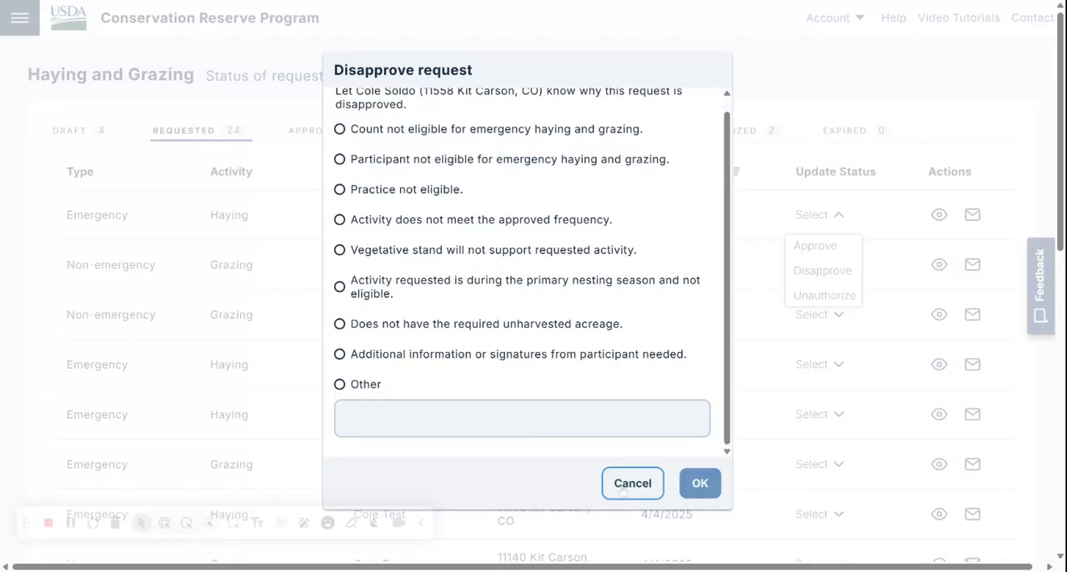
Step: View the comment form for marking the first emergency haying request as unauthorized, and cancel it
{"action": "left_click", "coordinate": [835, 218]}
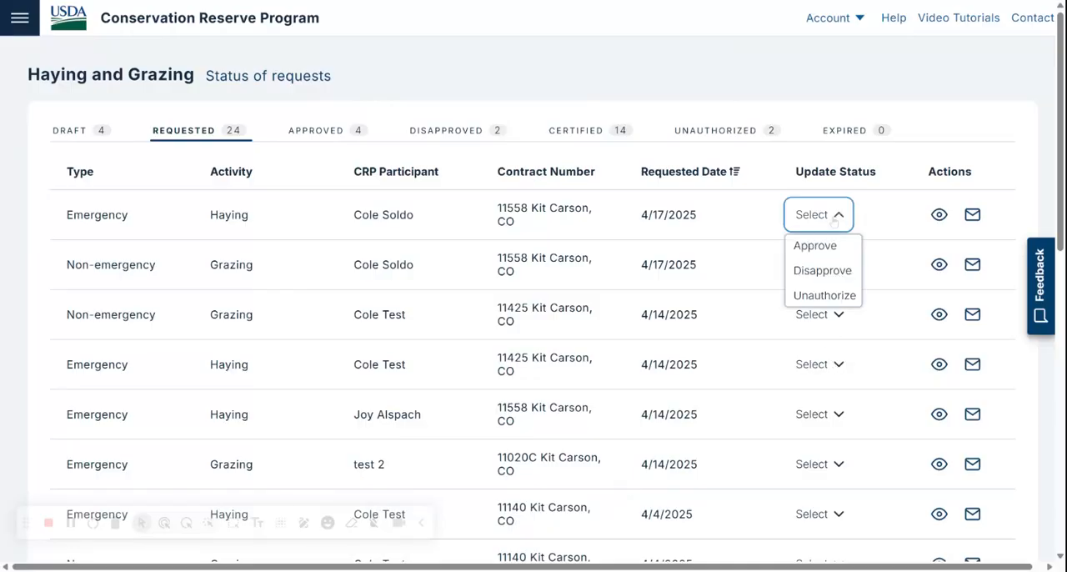
{"action": "left_click", "coordinate": [816, 296]}
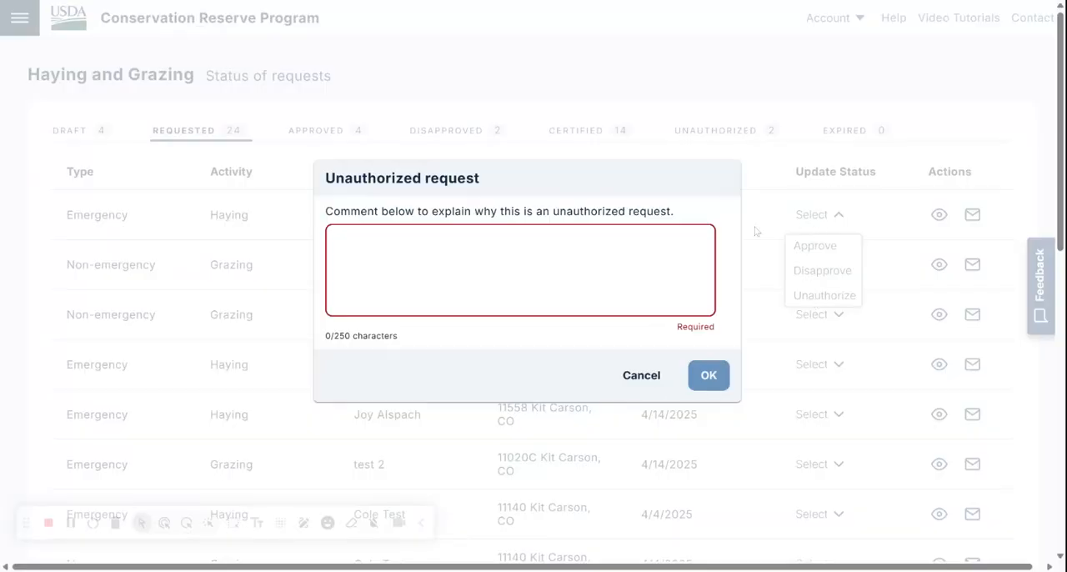
{"action": "left_click", "coordinate": [651, 379]}
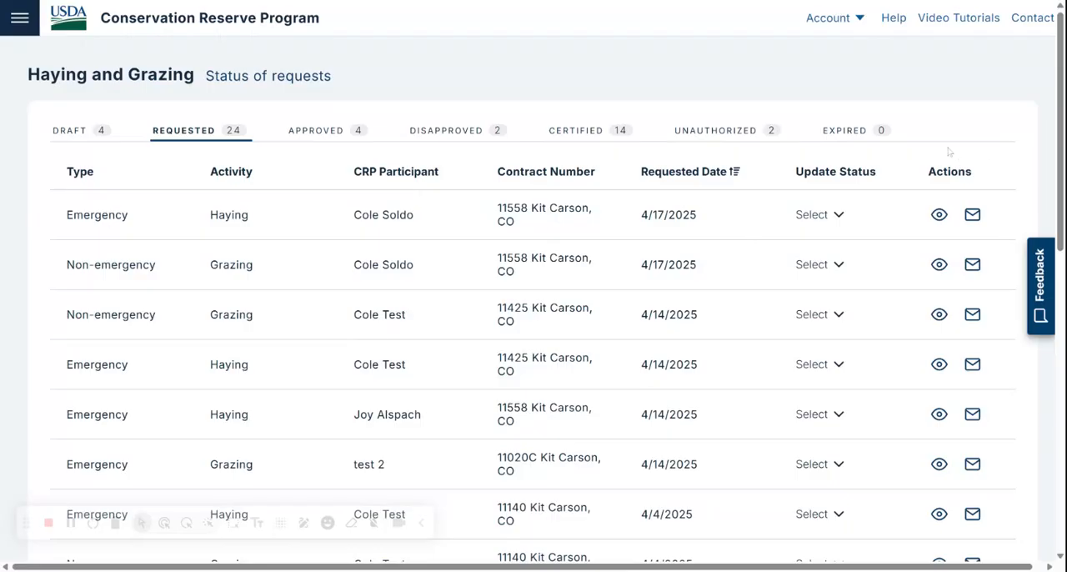